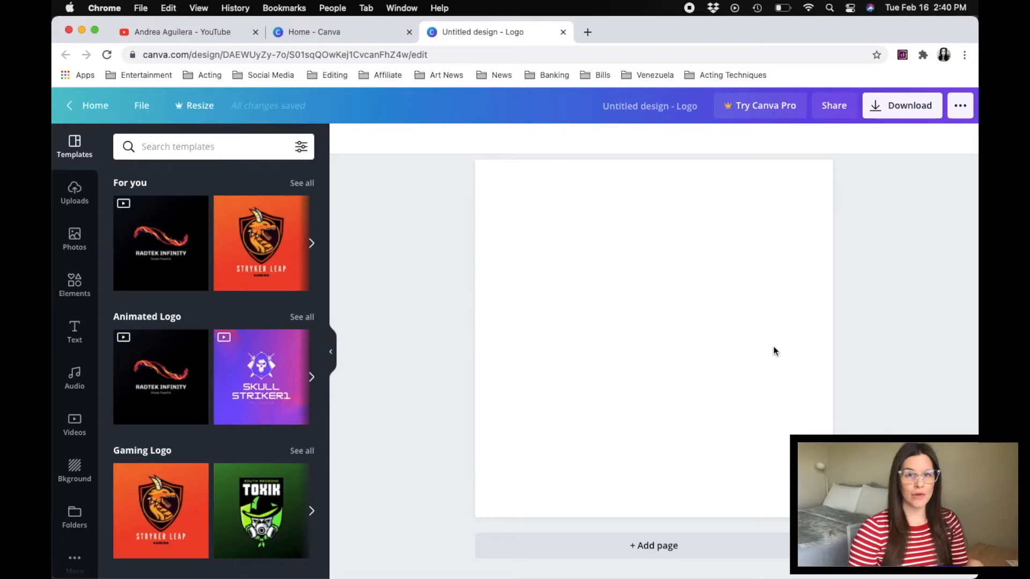
Step: Fill the blank page's background with the custom bright green #1EF627
click(604, 301)
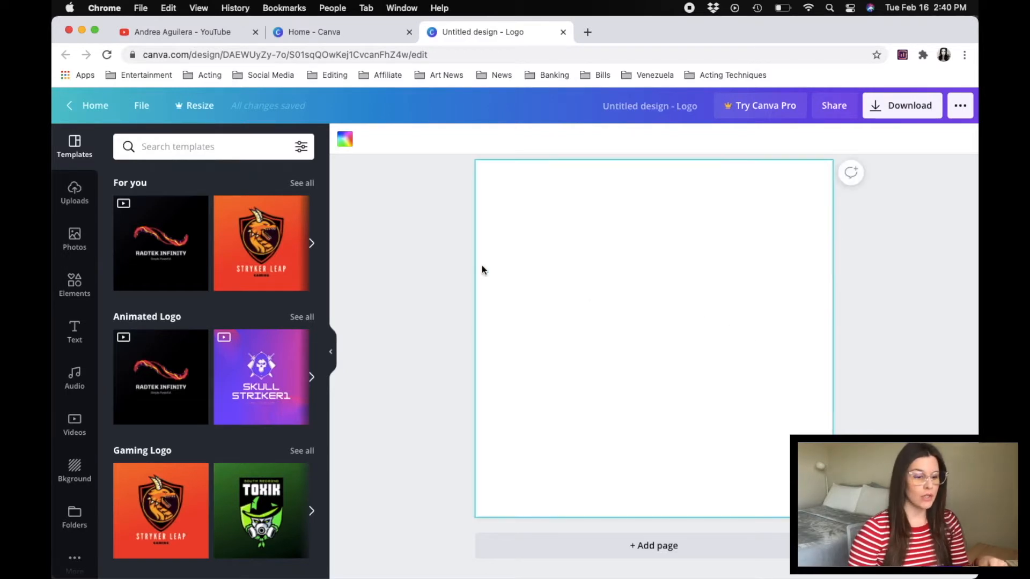
click(346, 142)
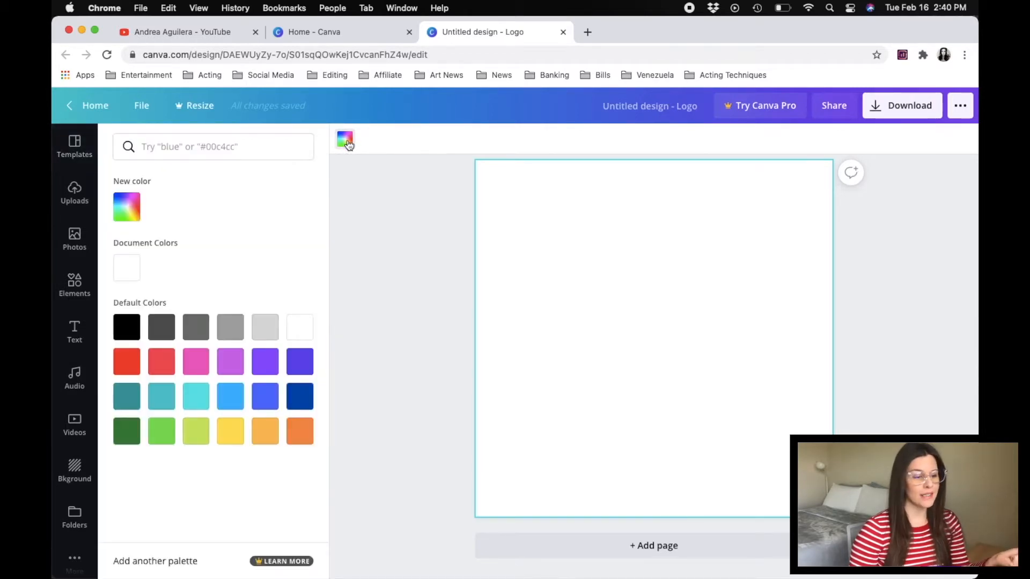
click(127, 207)
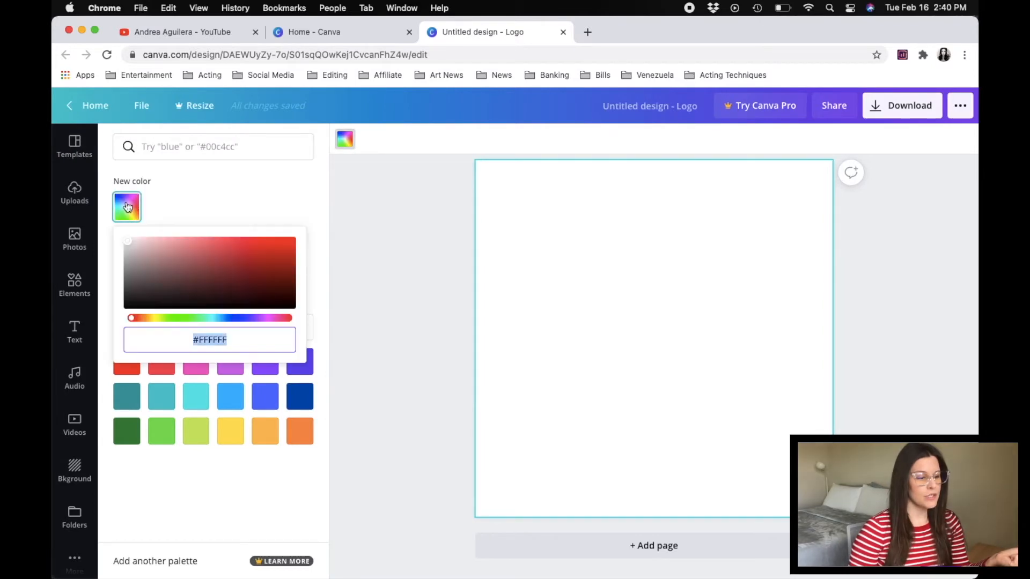
click(184, 320)
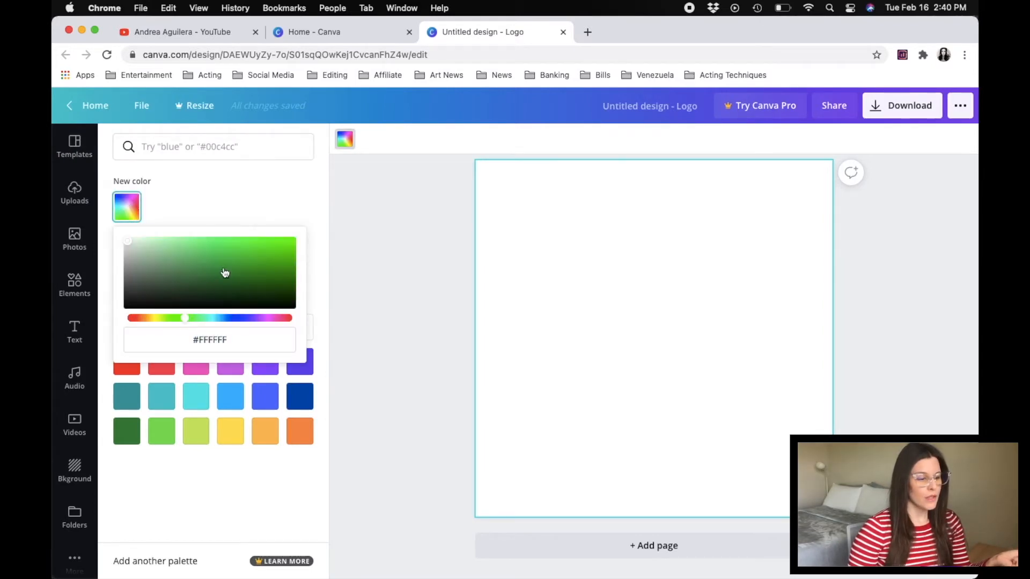
click(275, 242)
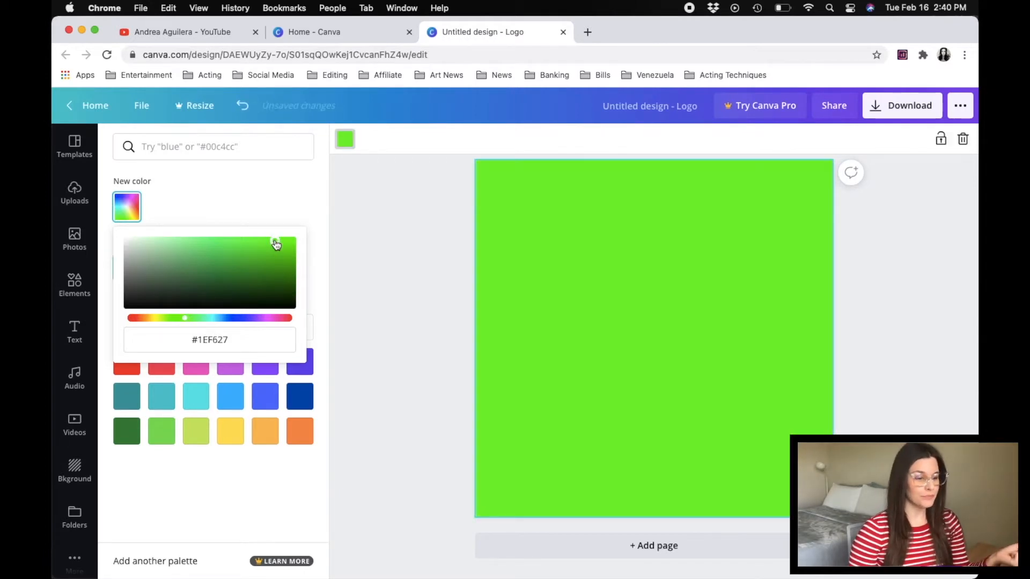
click(397, 235)
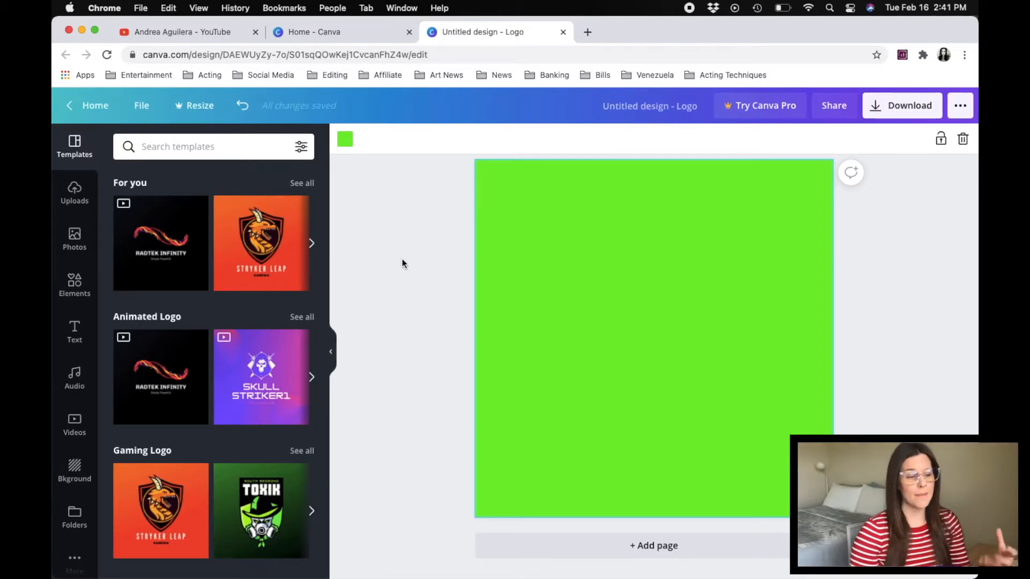
Step: Add the recently used animated notebook-and-pencil graphic to the green page
click(76, 285)
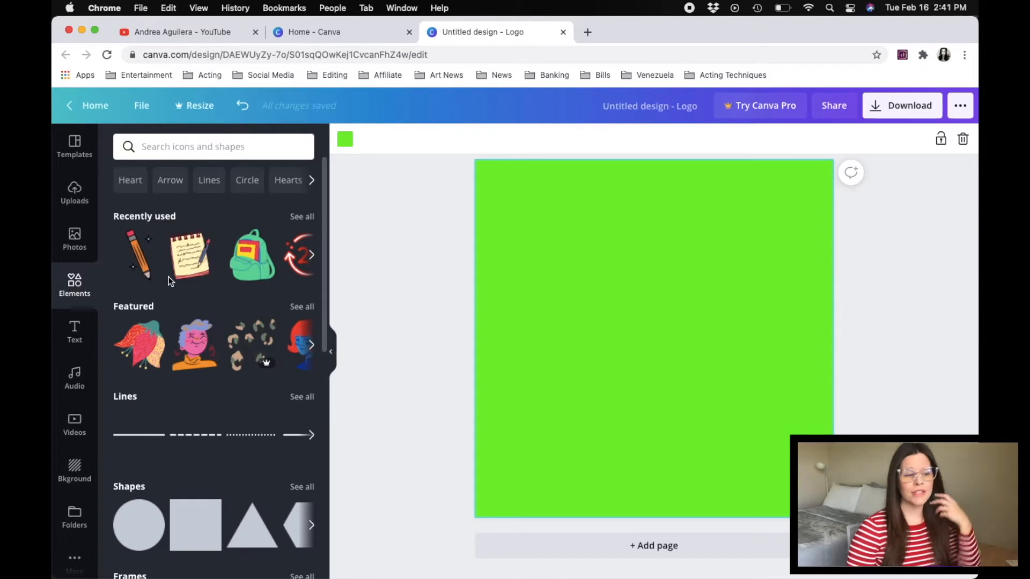
click(229, 151)
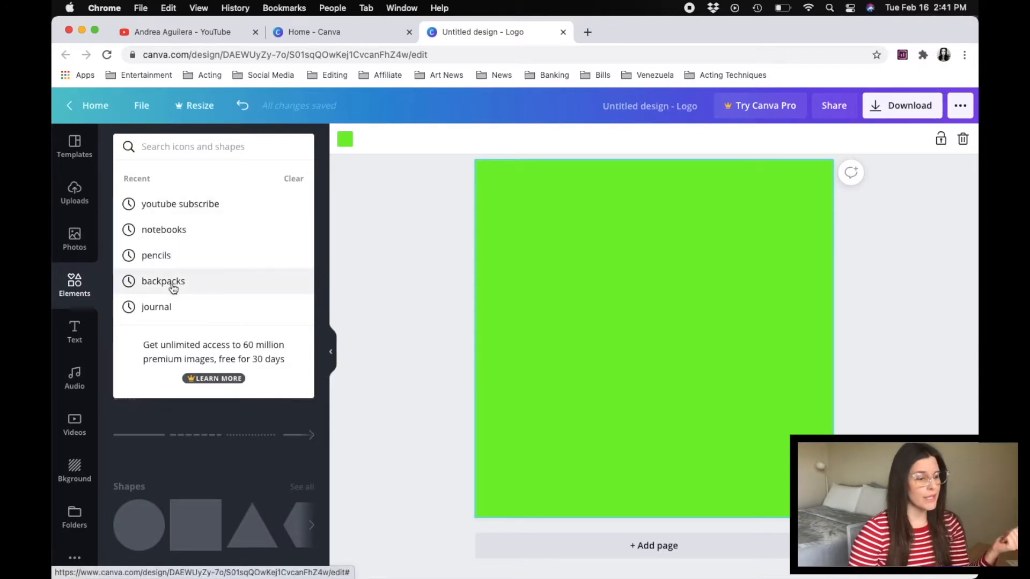
click(375, 285)
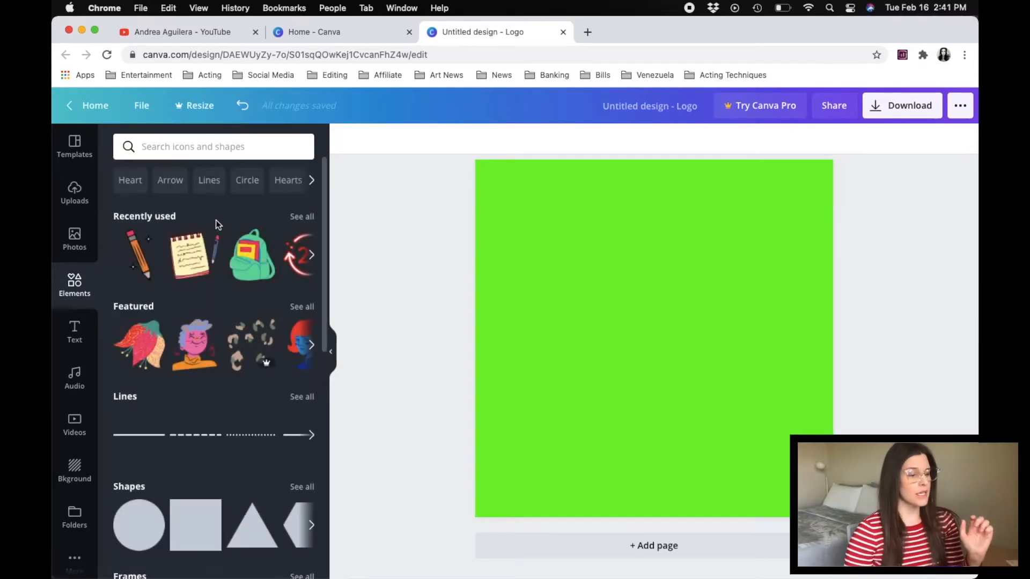
click(193, 266)
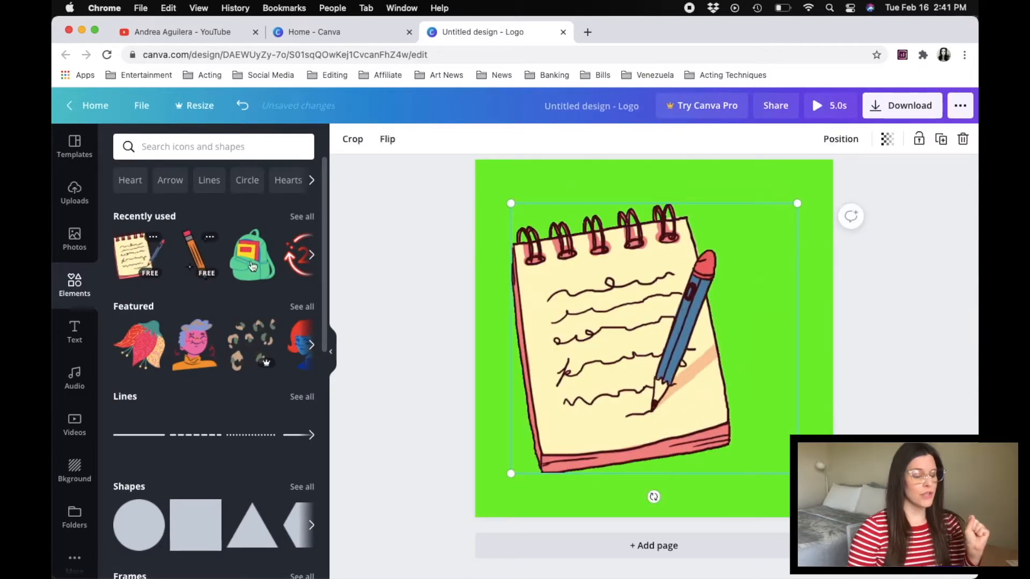
Step: Shrink the notebook graphic slightly and tilt it clockwise so it sits roughly centered within the green page
mouse_move(509, 200)
mouse_down()
mouse_move(582, 273)
mouse_move(494, 201)
mouse_move(582, 295)
mouse_move(506, 188)
mouse_move(533, 214)
mouse_move(517, 209)
mouse_up()
drag(625, 311, 629, 291)
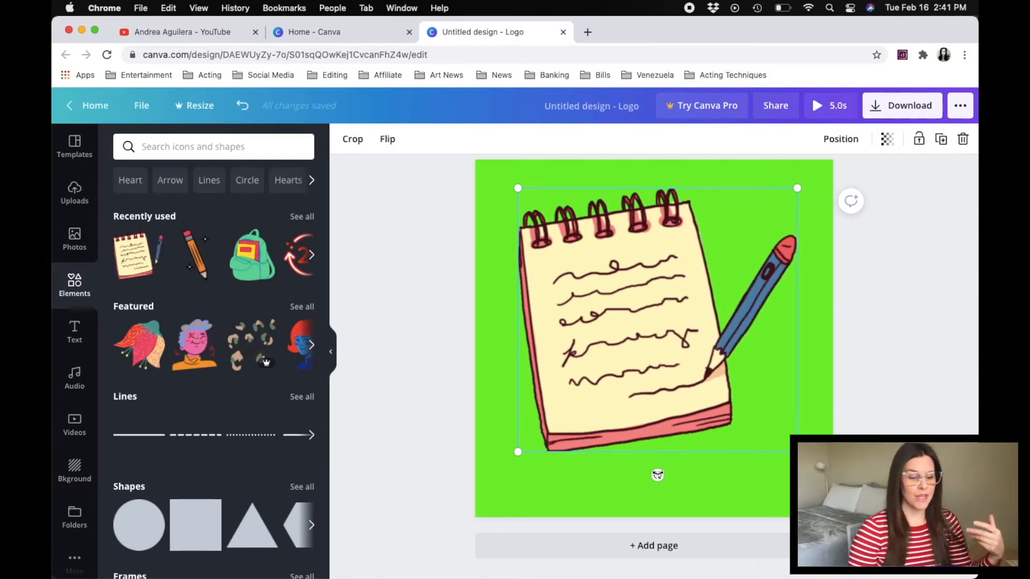
drag(652, 477, 591, 487)
drag(638, 336, 657, 345)
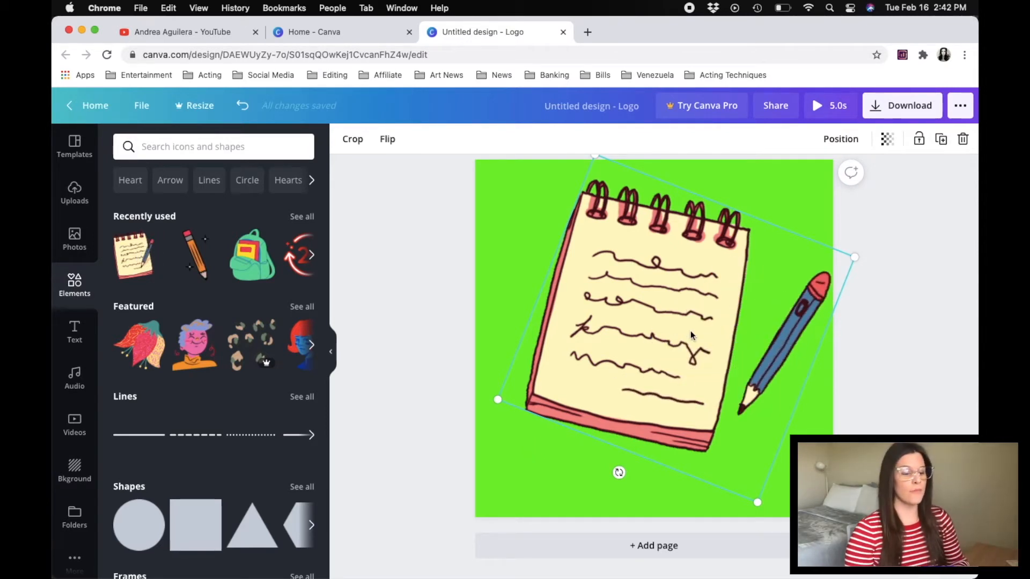
drag(754, 501, 743, 477)
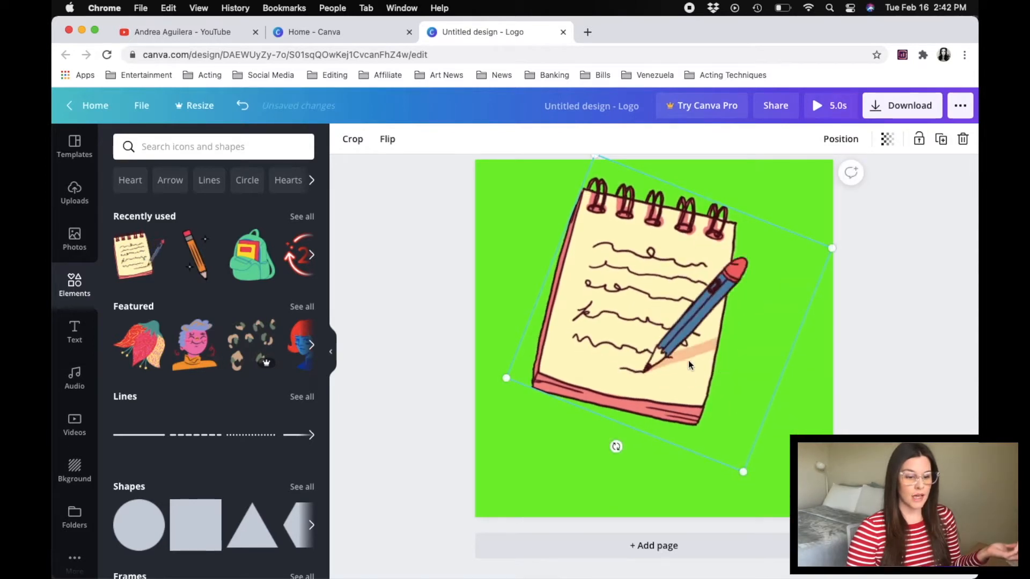
click(883, 384)
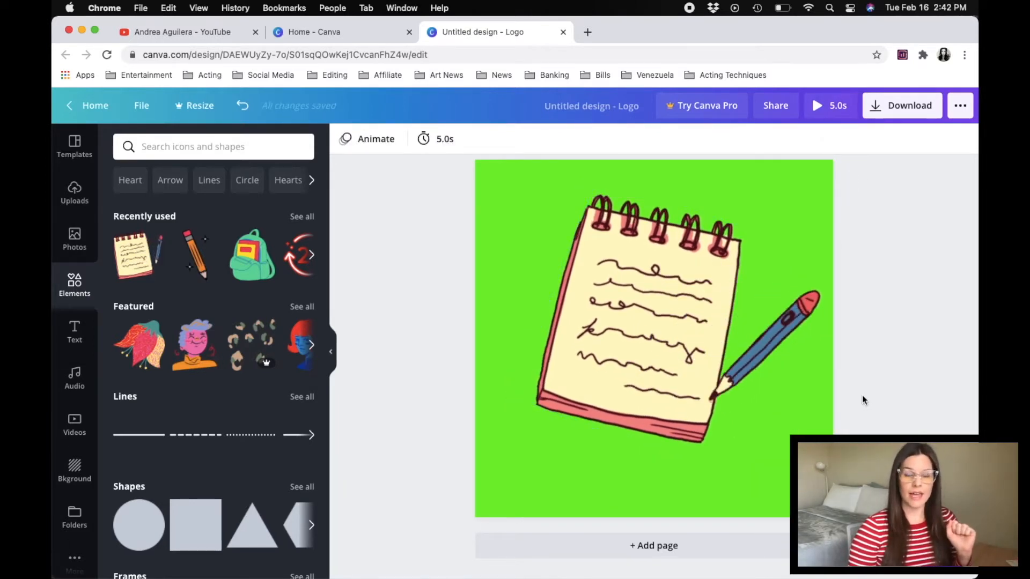
Step: Add a second page and place the recently used orange pencil graphic with sparkles on it
click(680, 549)
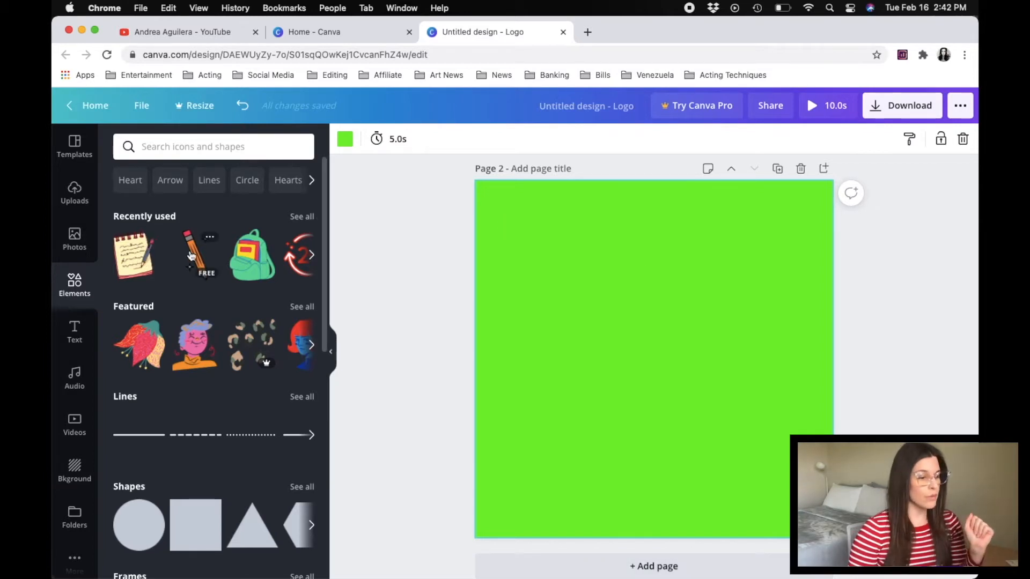
click(191, 256)
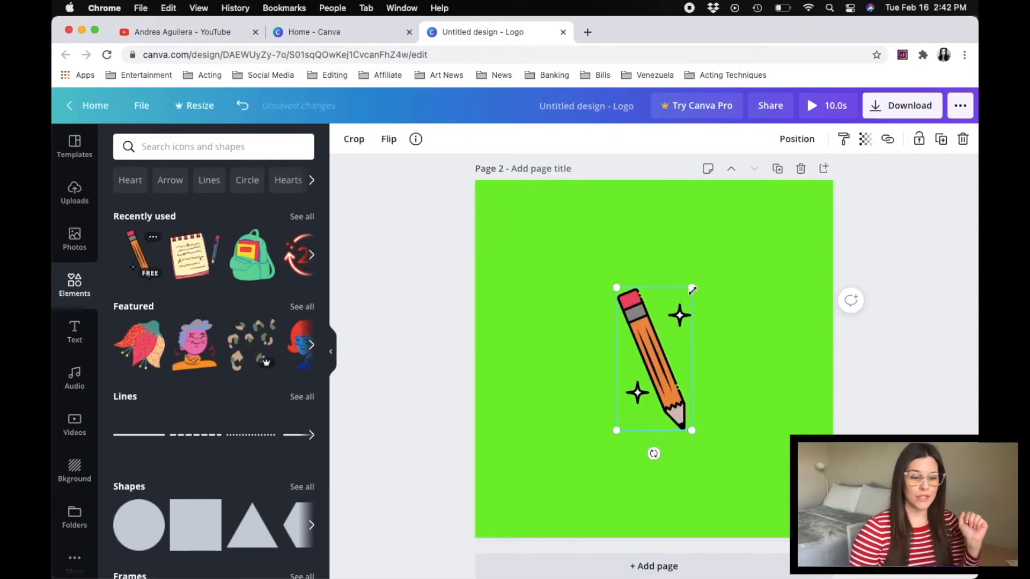
Step: Enlarge the pencil graphic to most of the page's height and rotate it clockwise so its tip points down-left
drag(703, 283, 772, 224)
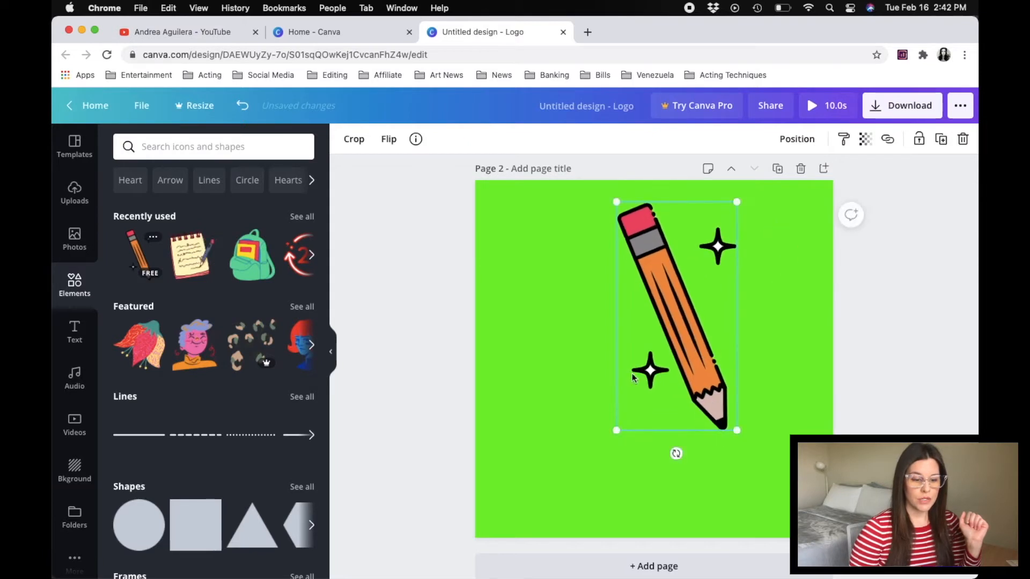
mouse_move(638, 426)
mouse_down()
mouse_move(643, 447)
mouse_move(587, 482)
mouse_move(593, 505)
mouse_up()
drag(655, 443, 655, 426)
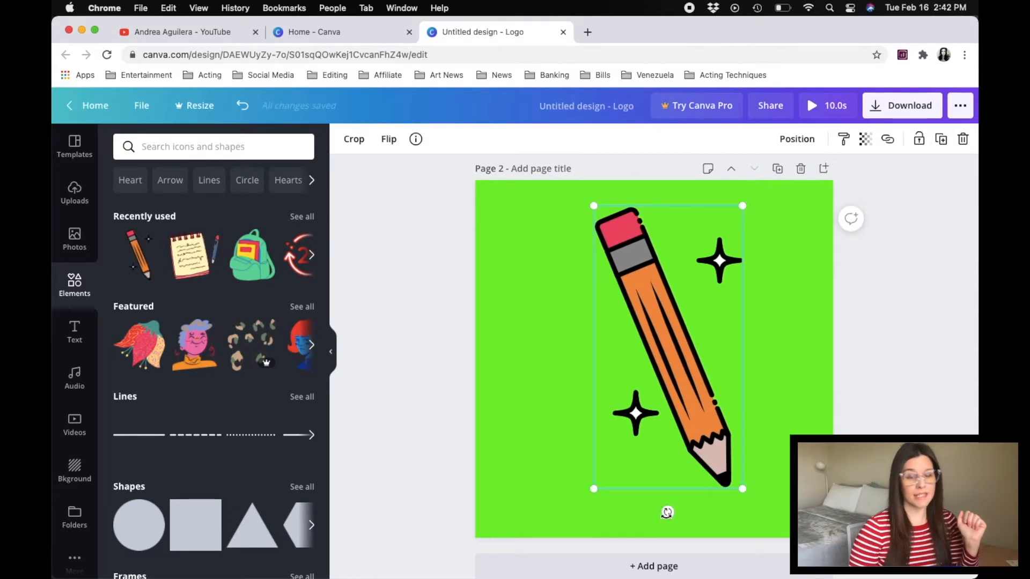
mouse_move(666, 512)
mouse_down()
mouse_move(585, 515)
mouse_move(511, 485)
mouse_up()
click(755, 491)
Step: Download only page 1, the notebook animation, as an MP4 video
scroll(900, 386, up, 5)
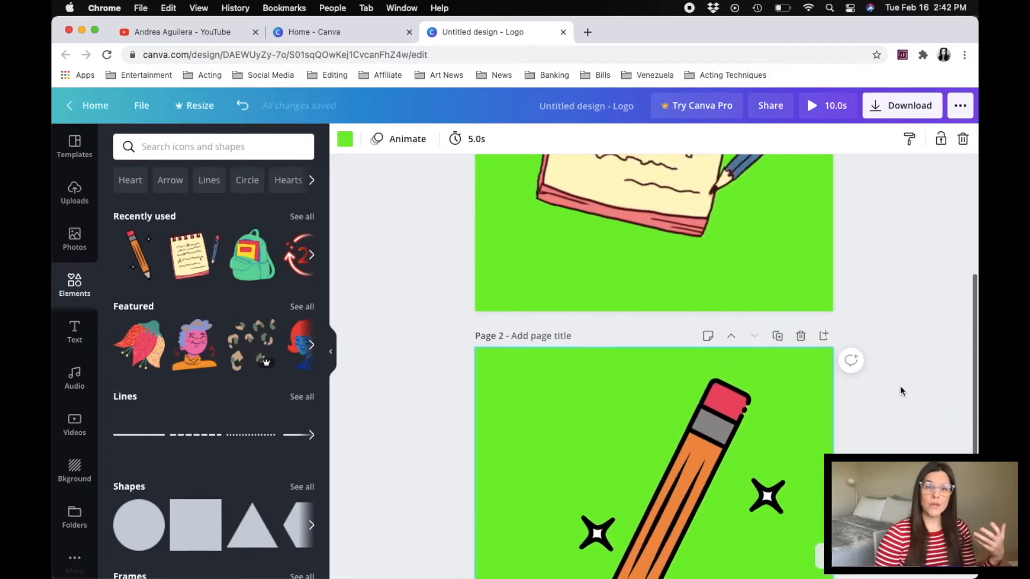
scroll(899, 386, down, 6)
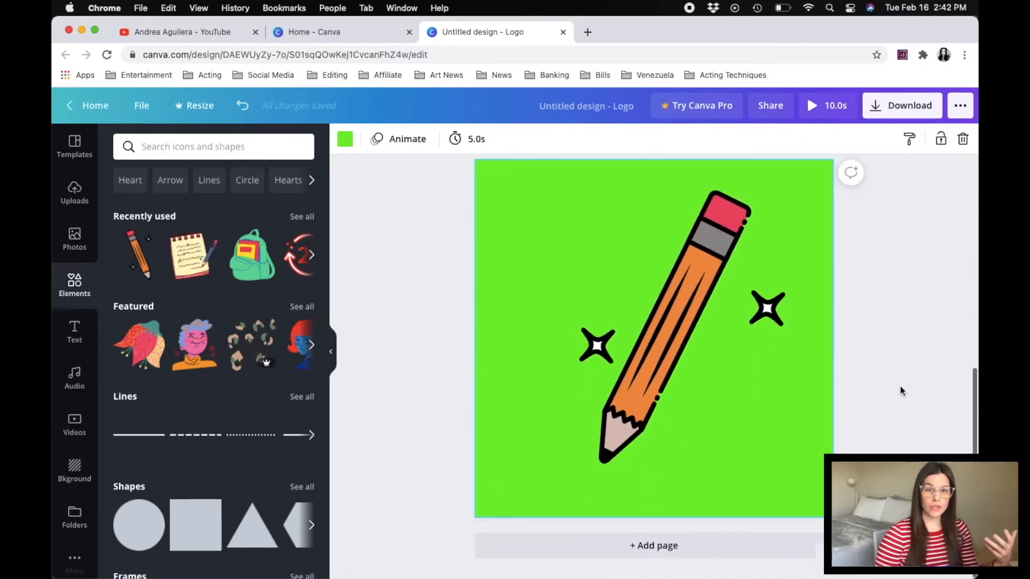
scroll(900, 386, up, 5)
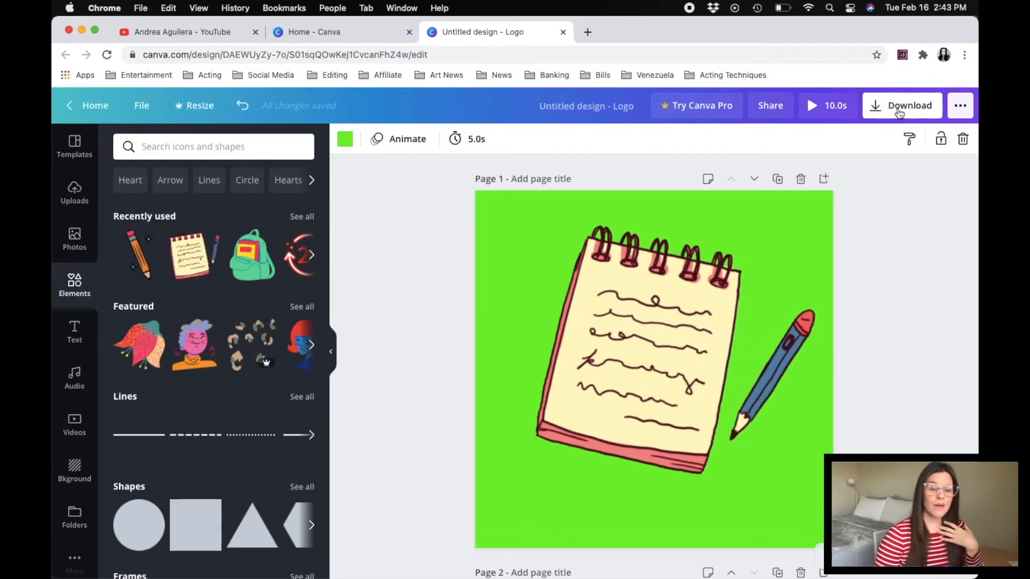
click(894, 106)
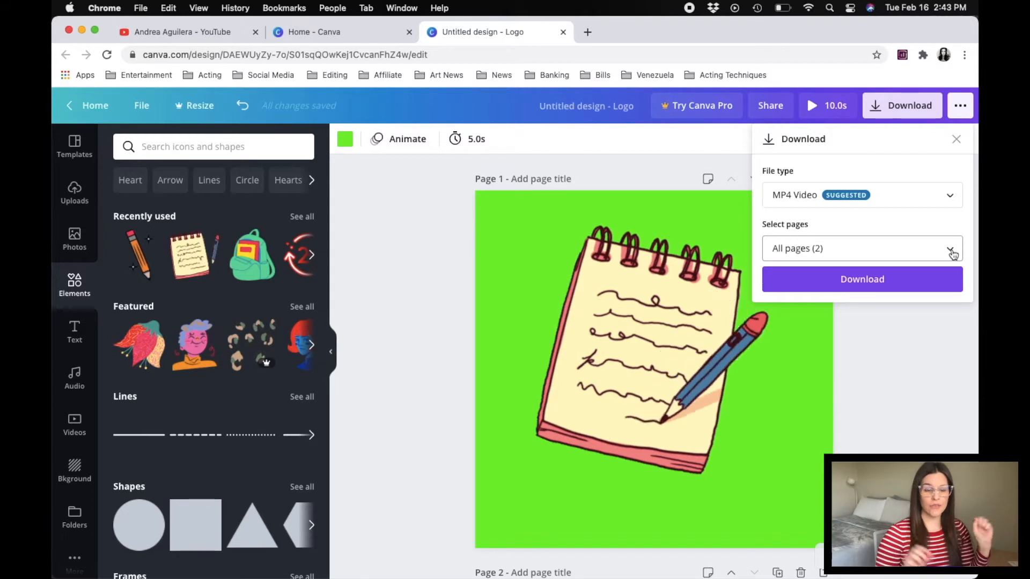
click(950, 250)
click(947, 323)
click(888, 410)
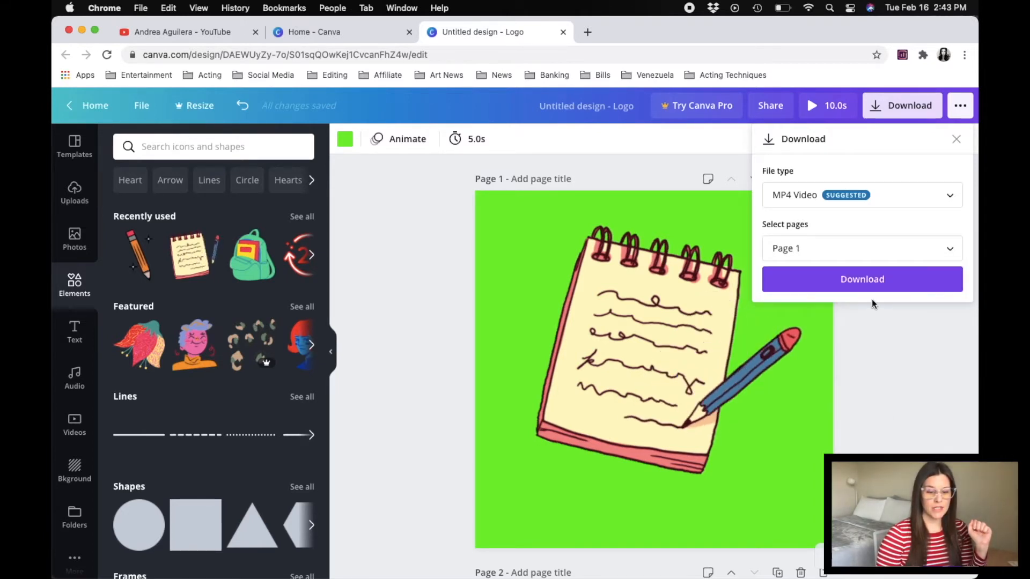
click(868, 281)
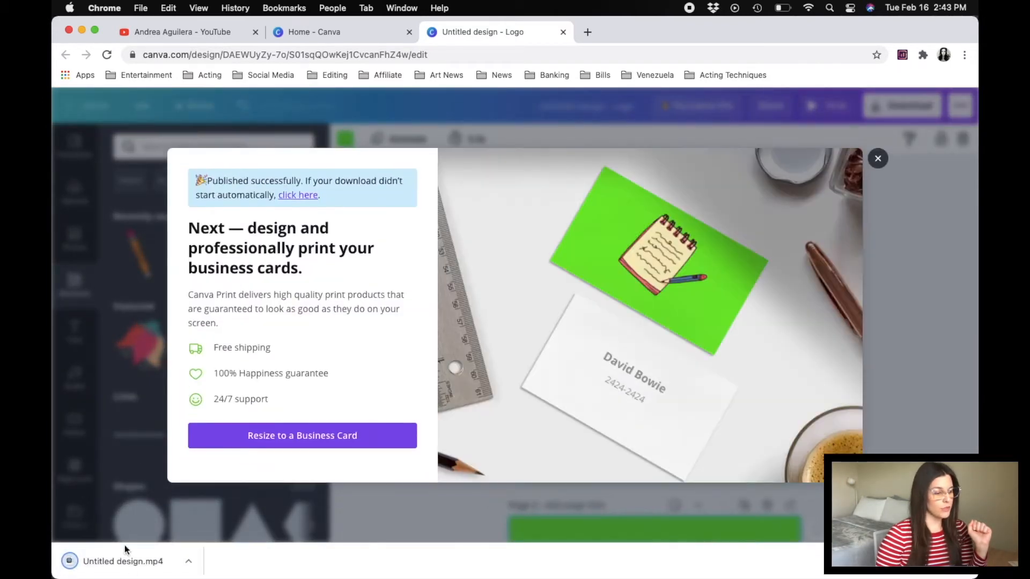
Step: Open the downloaded video in QuickTime Player, rename it "notebook" and move it to the Graphics folder
click(124, 546)
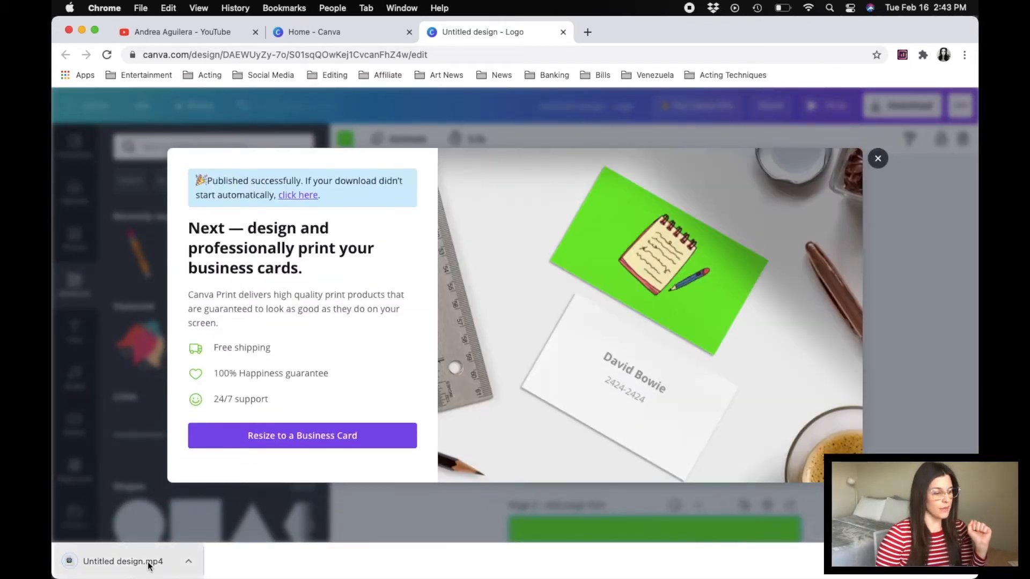
drag(260, 57, 617, 153)
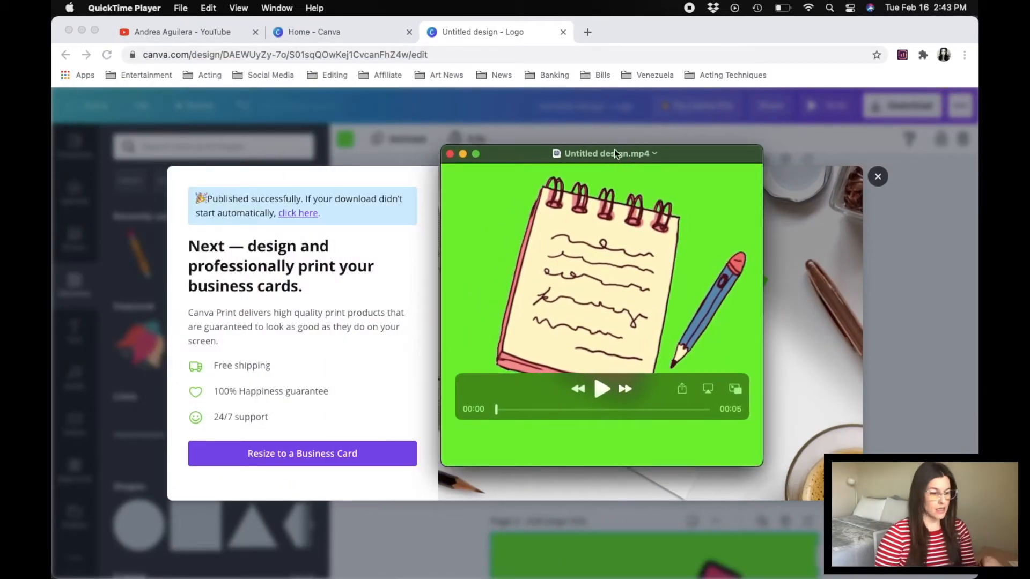
click(615, 153)
text(not)
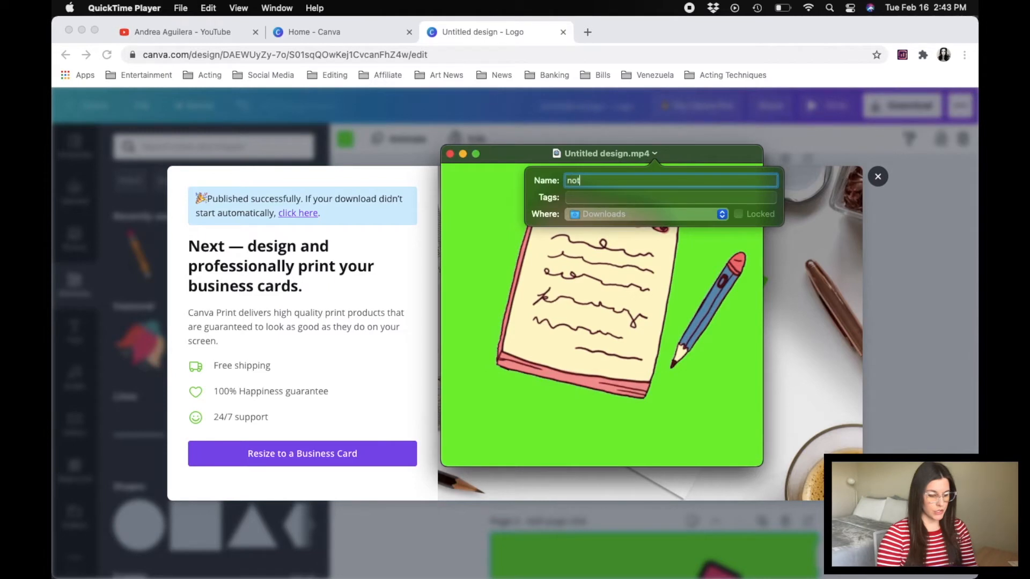
click(721, 215)
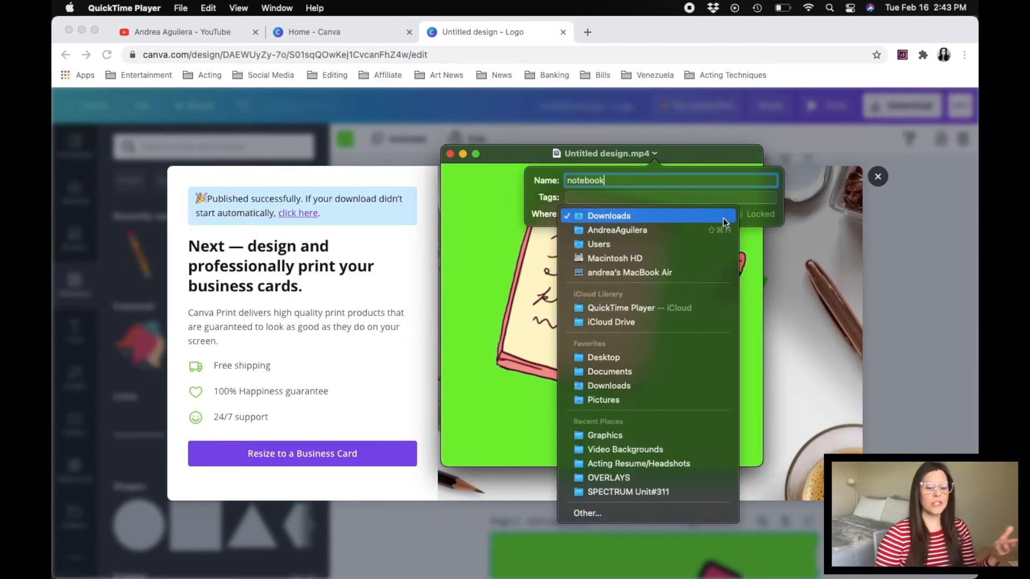
click(636, 437)
key(Return)
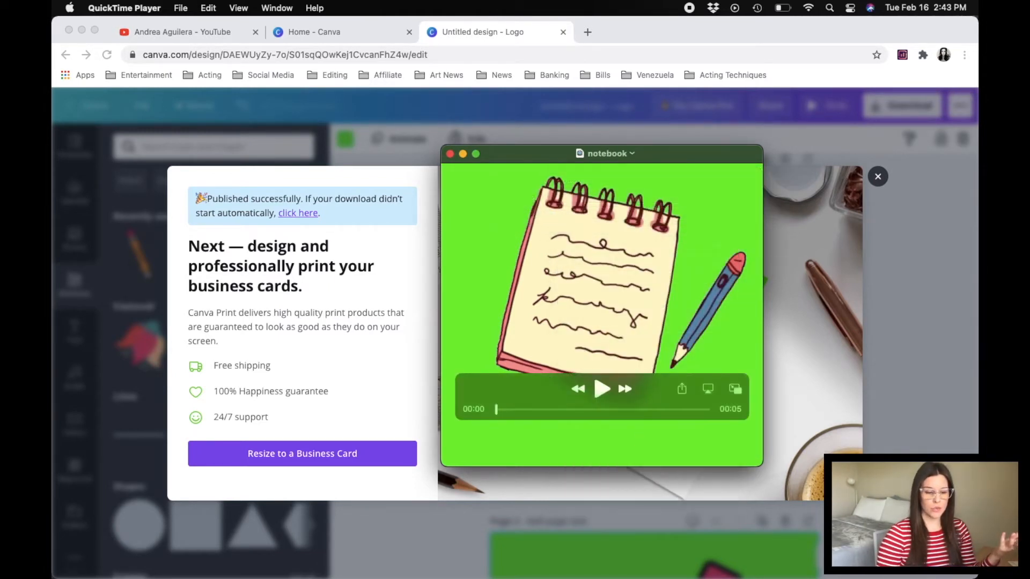
click(449, 154)
click(879, 177)
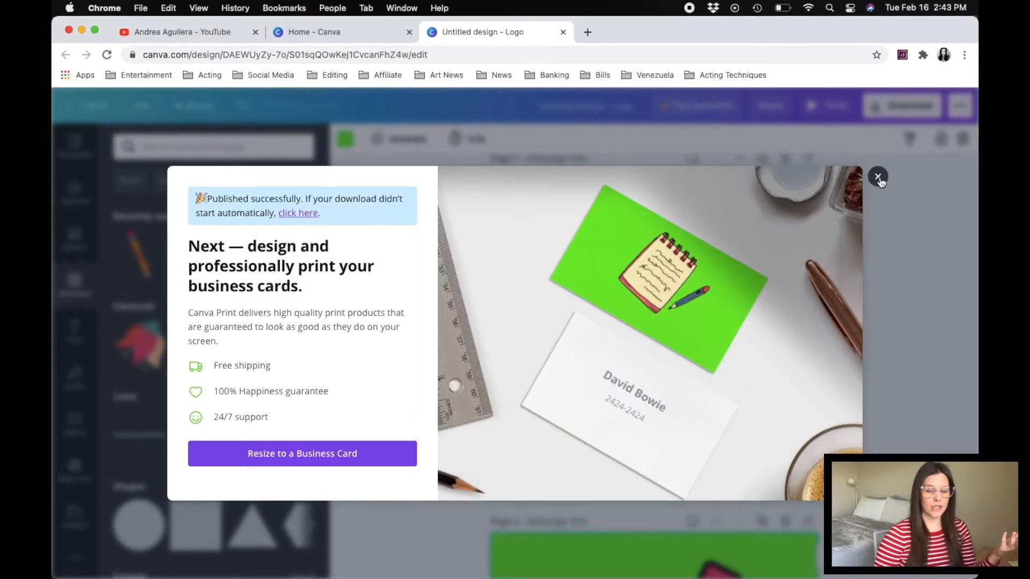
click(880, 177)
Step: Download only page 2, the pencil animation, as an MP4 video
click(905, 106)
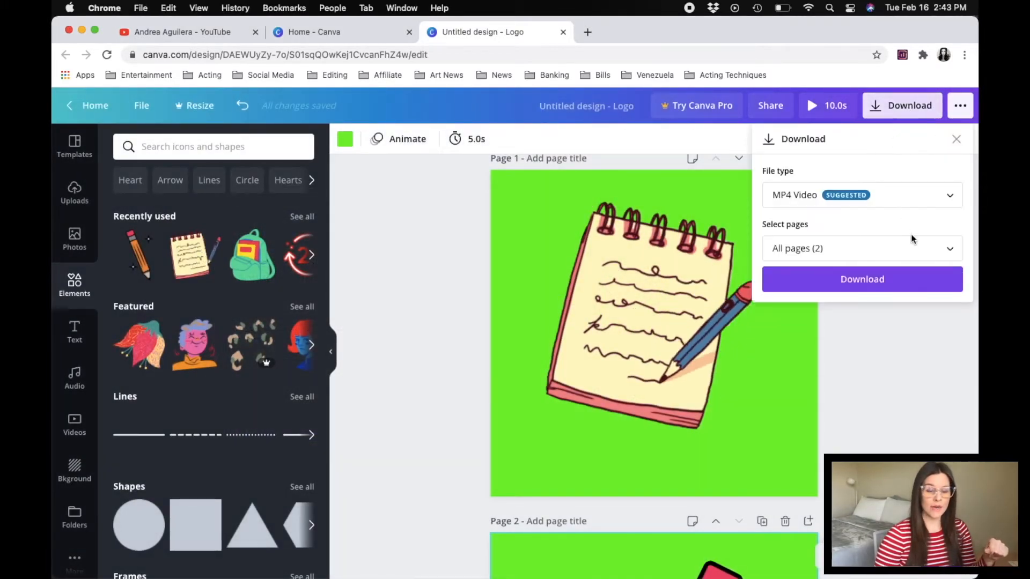
click(948, 249)
click(947, 357)
click(896, 403)
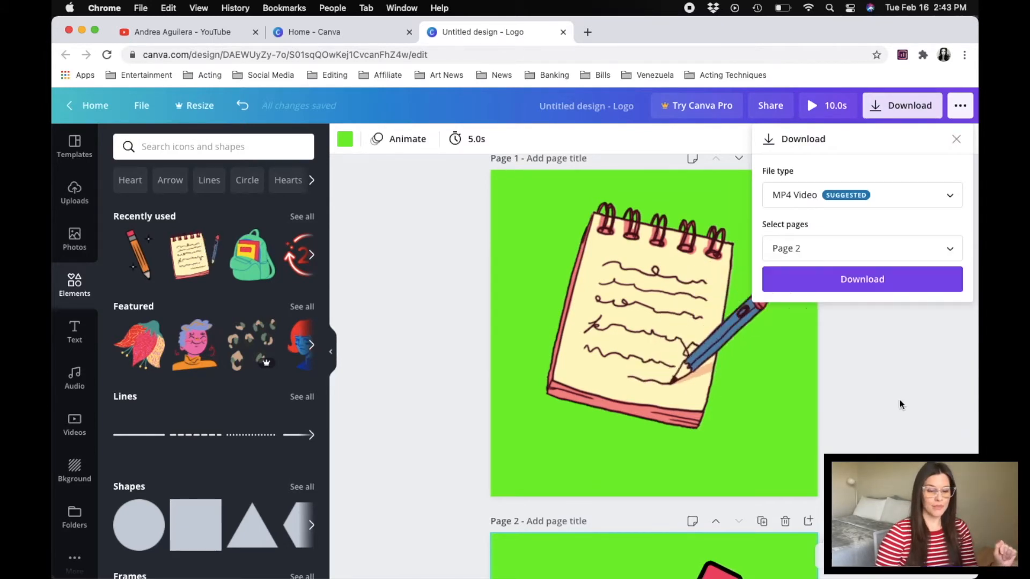
click(889, 284)
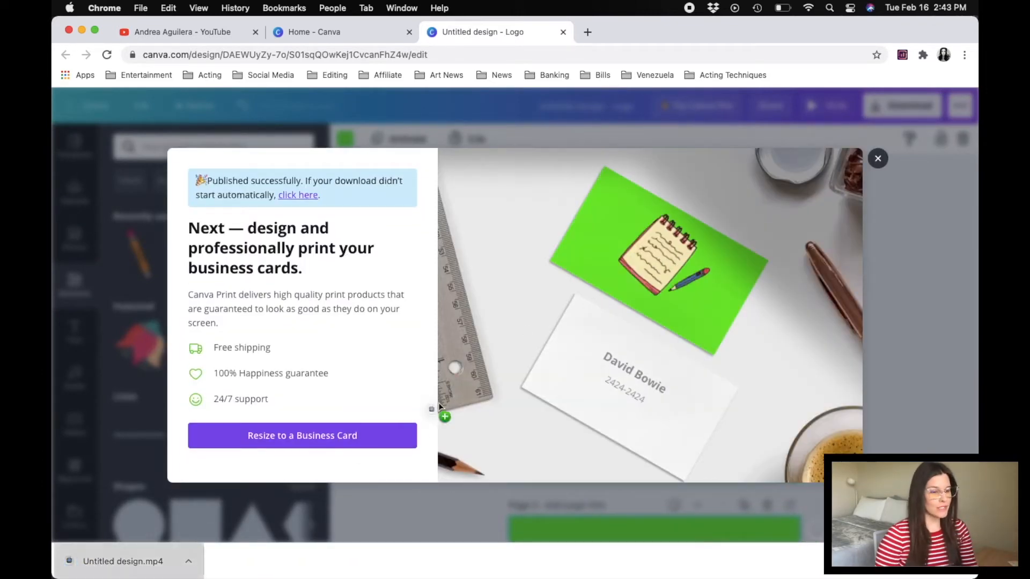
Step: Open the downloaded pencil video in QuickTime Player, rename it "pencil" and move it to the Graphics folder
click(115, 561)
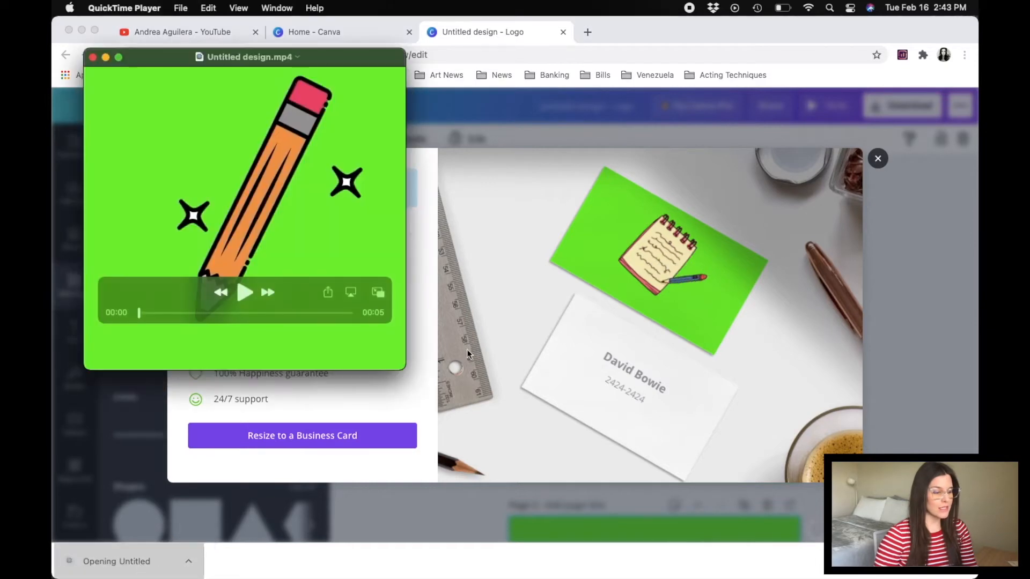
drag(658, 137, 574, 139)
click(571, 142)
text(pencil)
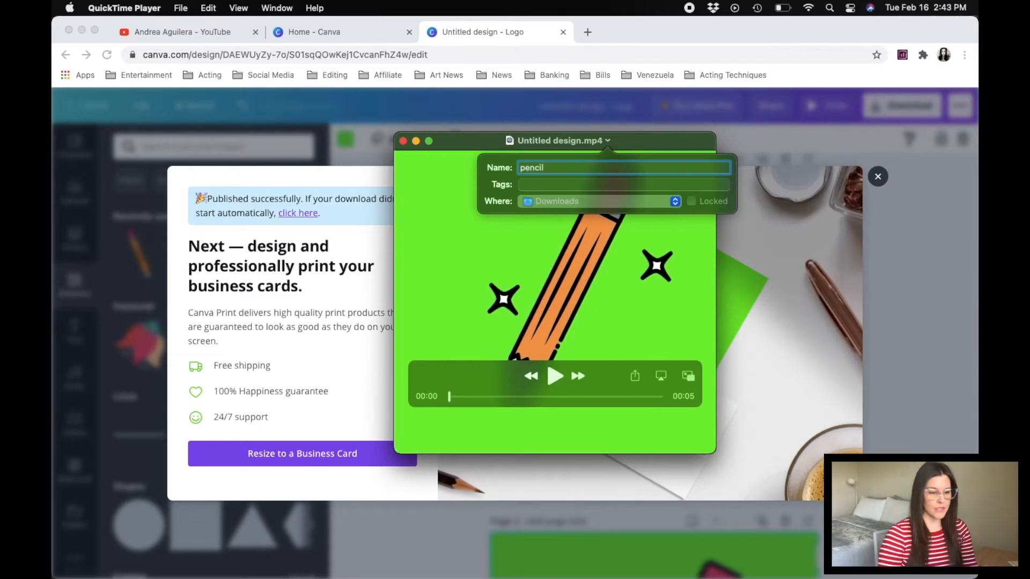
click(676, 203)
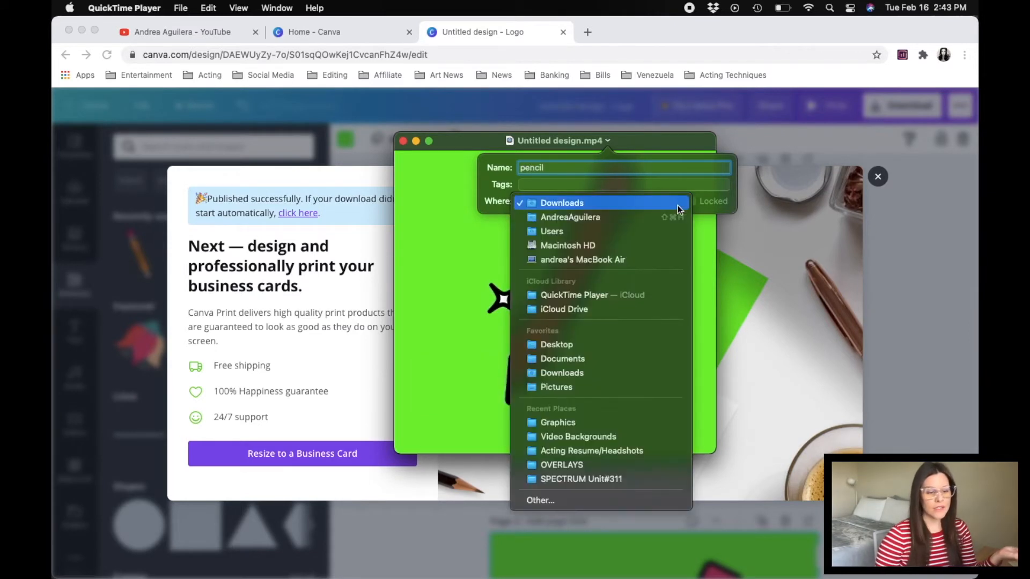
click(607, 424)
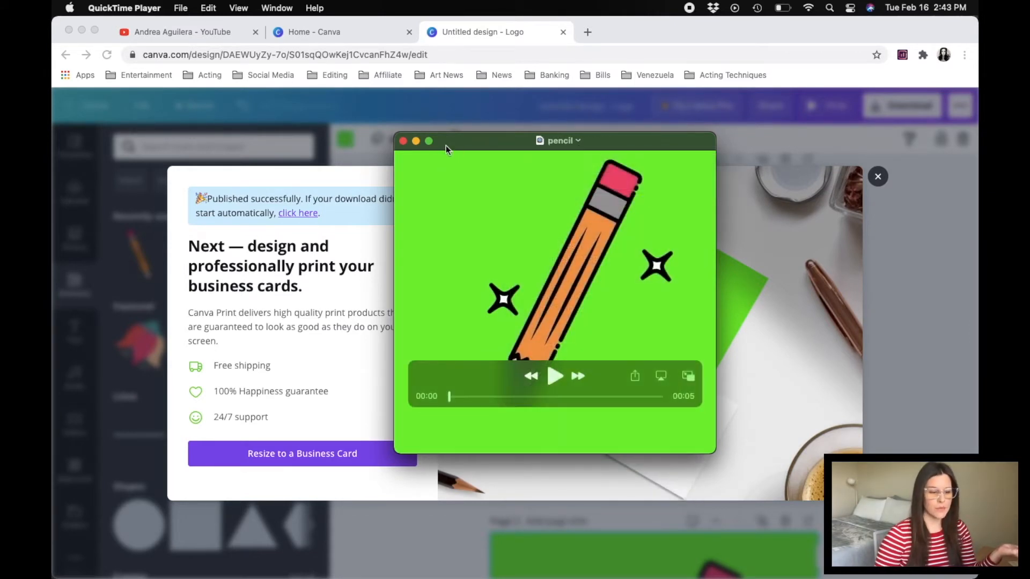
click(404, 142)
click(878, 179)
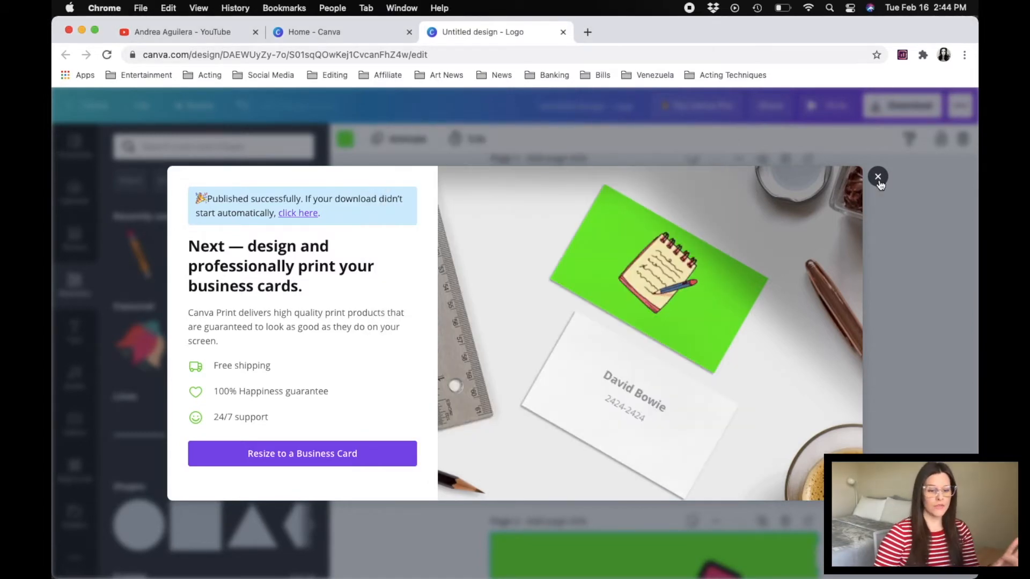
click(878, 179)
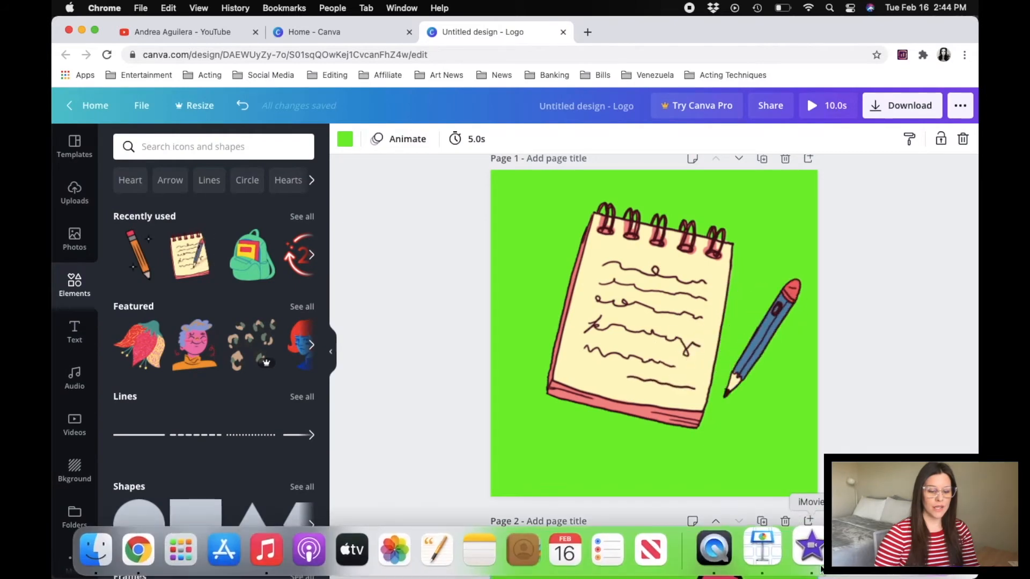
Step: Create a new Keynote presentation with the Basic White theme
click(772, 554)
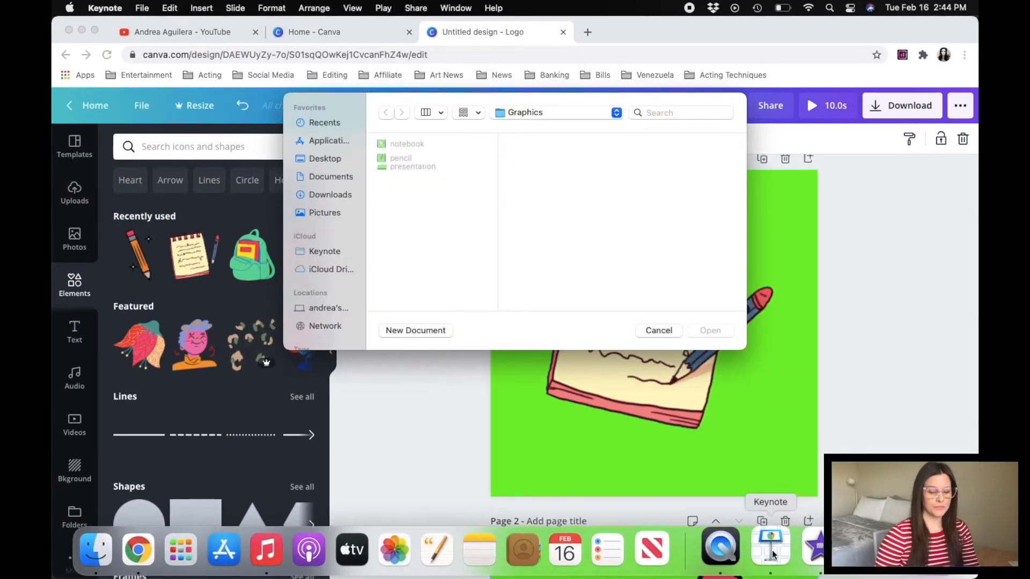
click(433, 330)
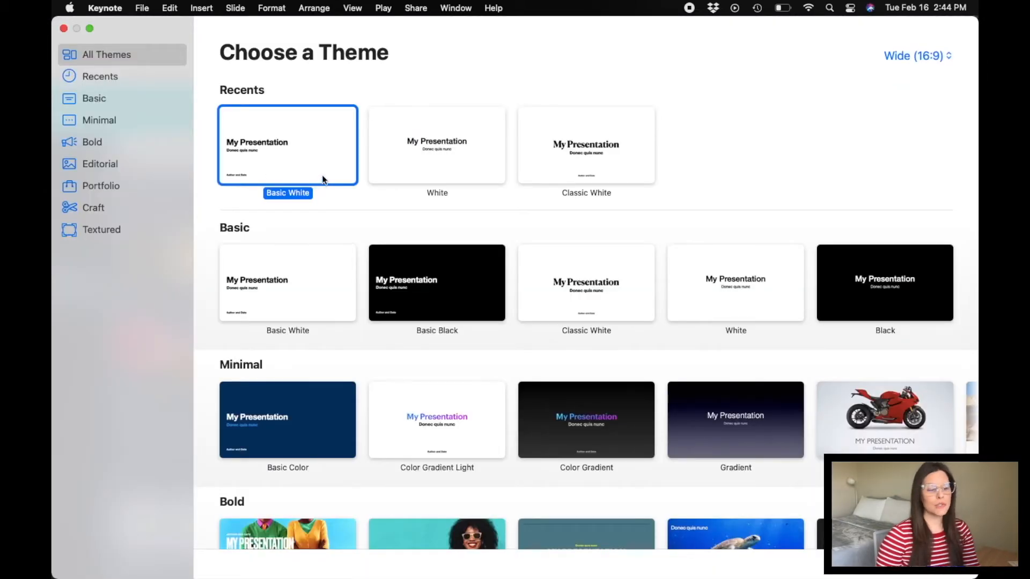
double_click(309, 167)
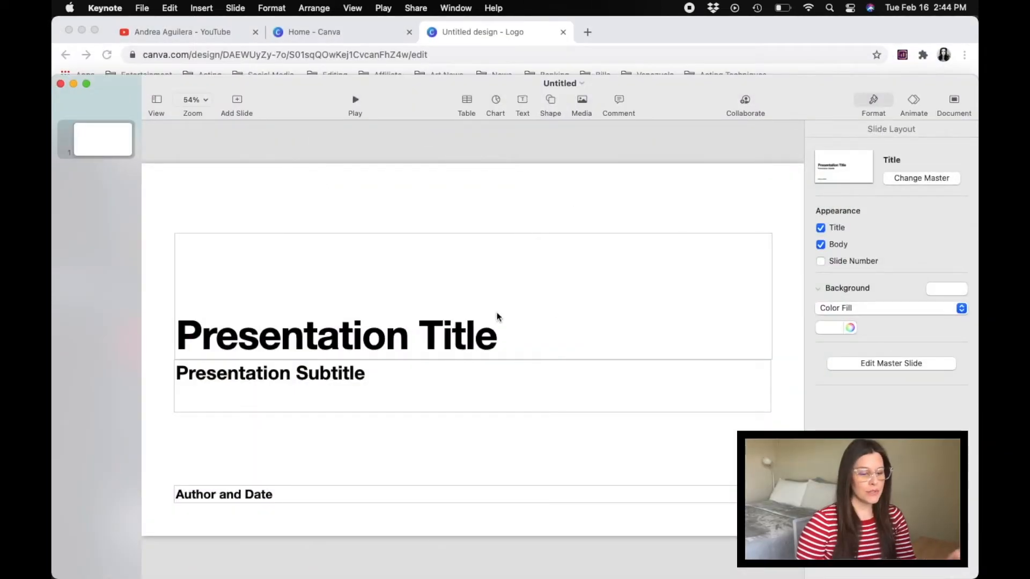
Step: Delete the title, subtitle, and author and date placeholders from the slide
click(546, 332)
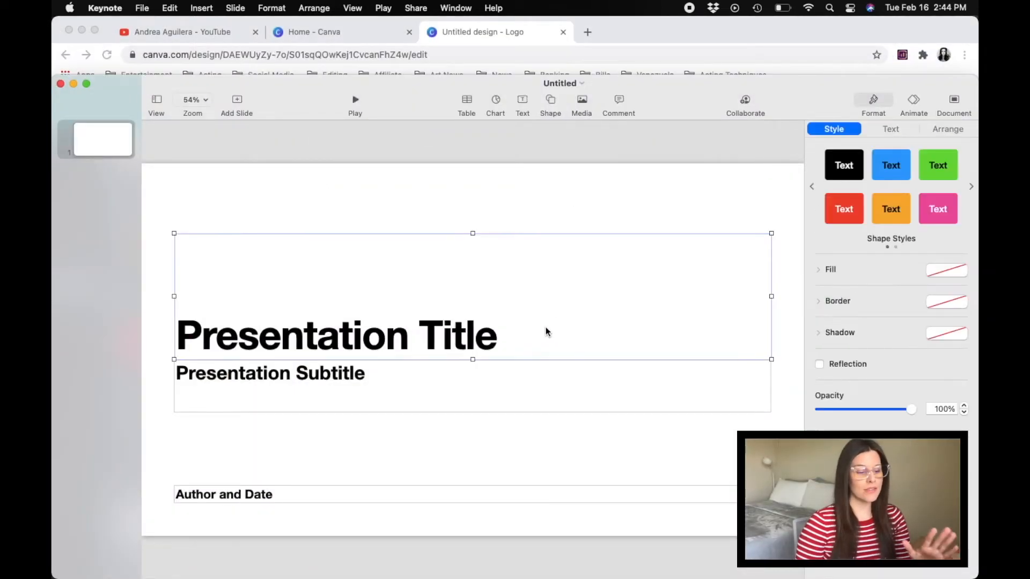
key(Delete)
click(494, 400)
key(Delete)
click(429, 498)
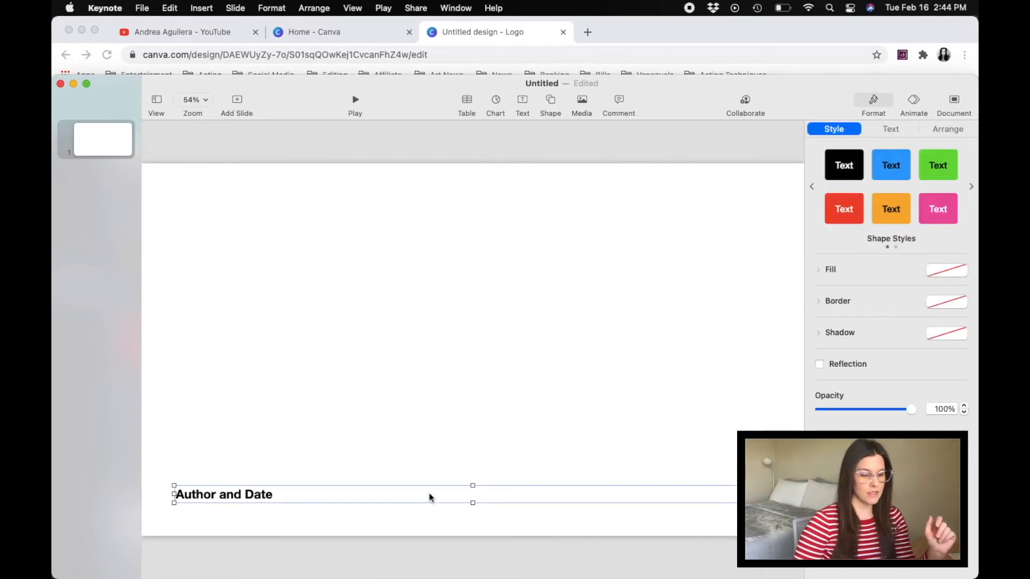
key(Delete)
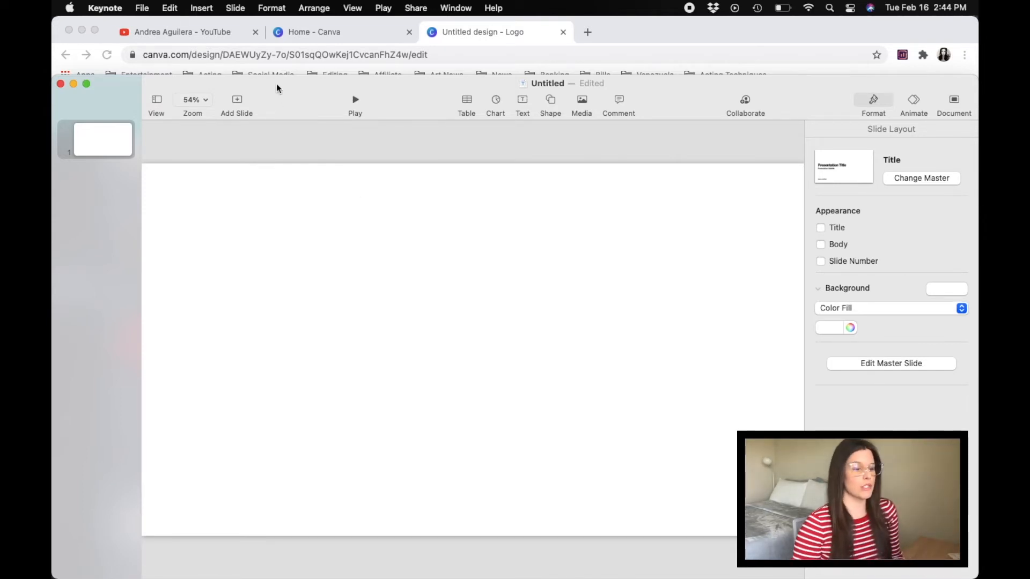
Step: Fill the slide's background with bright green from the color wheel
drag(267, 75, 266, 16)
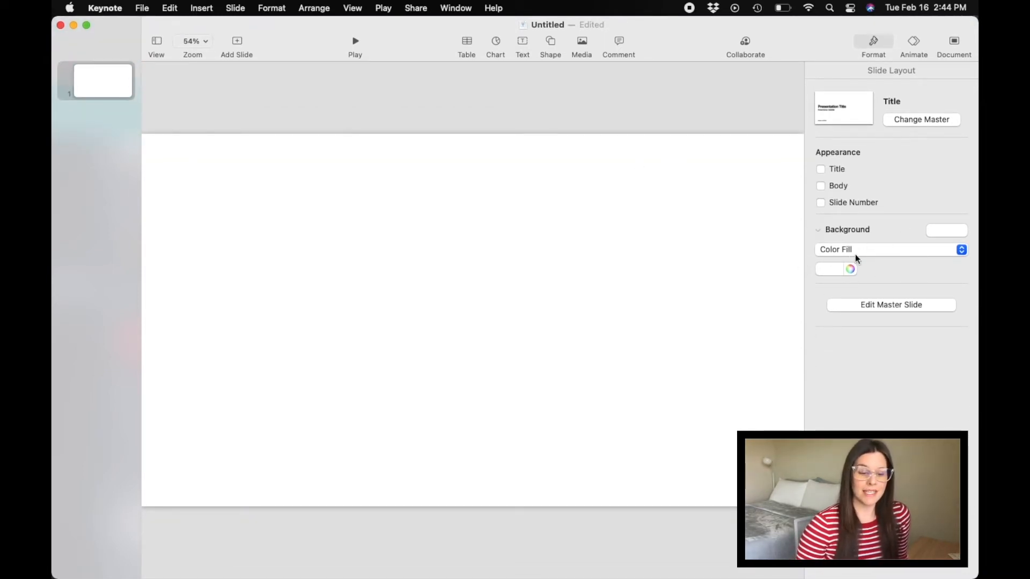
click(850, 269)
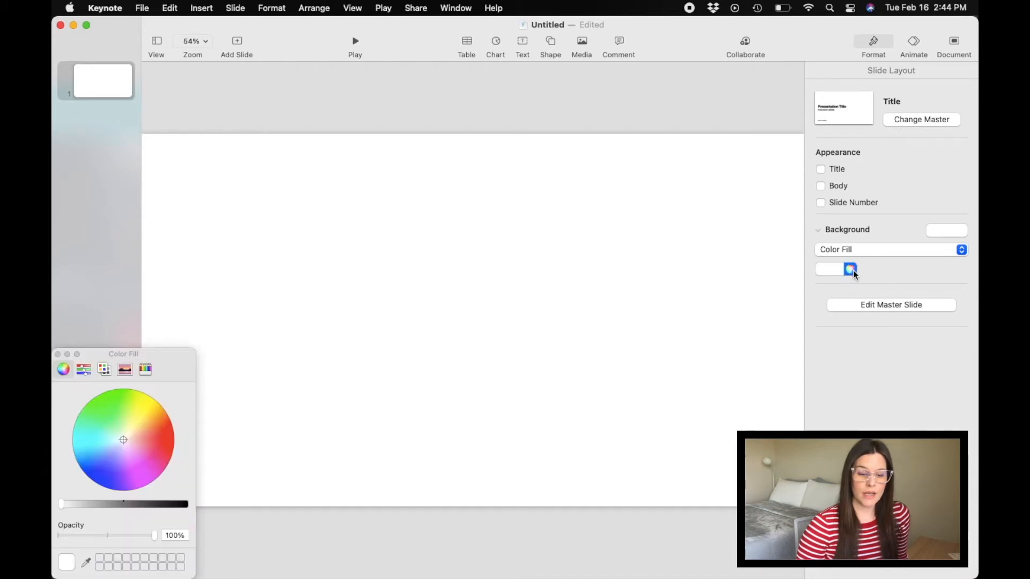
click(106, 397)
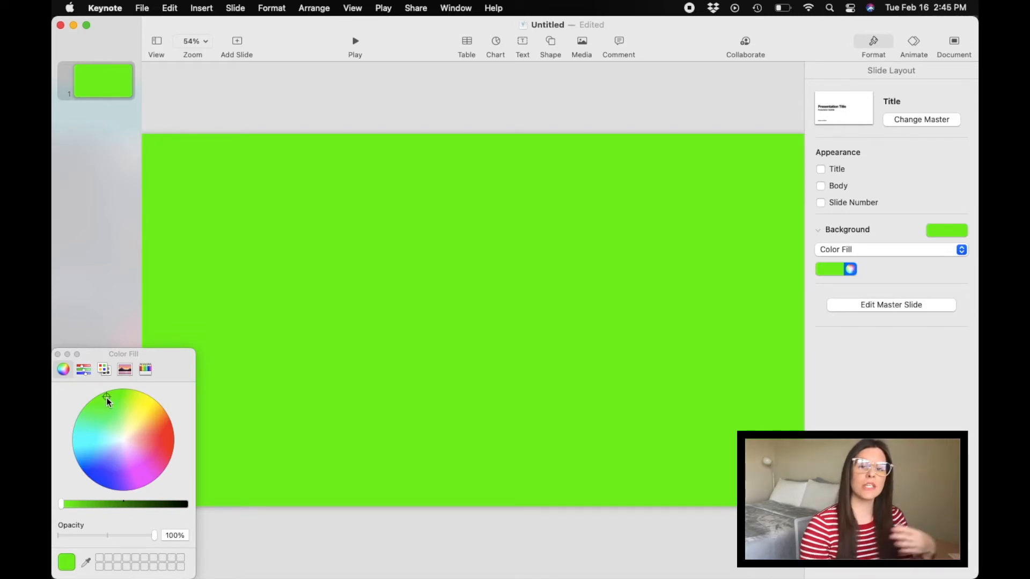
click(98, 291)
click(58, 354)
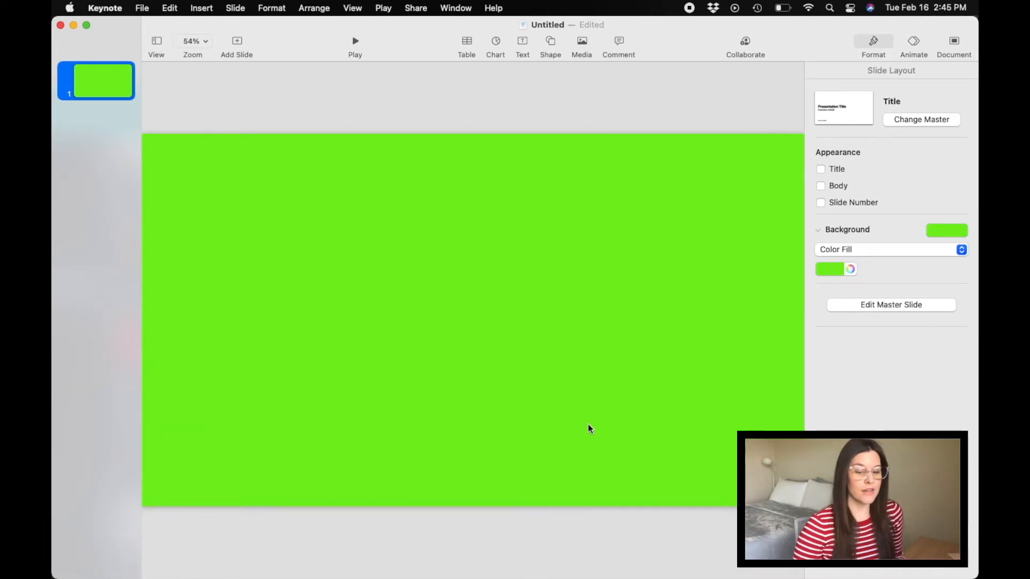
Step: Add the notebook and pencil videos from Finder's recent files to the green slide
mouse_move(112, 576)
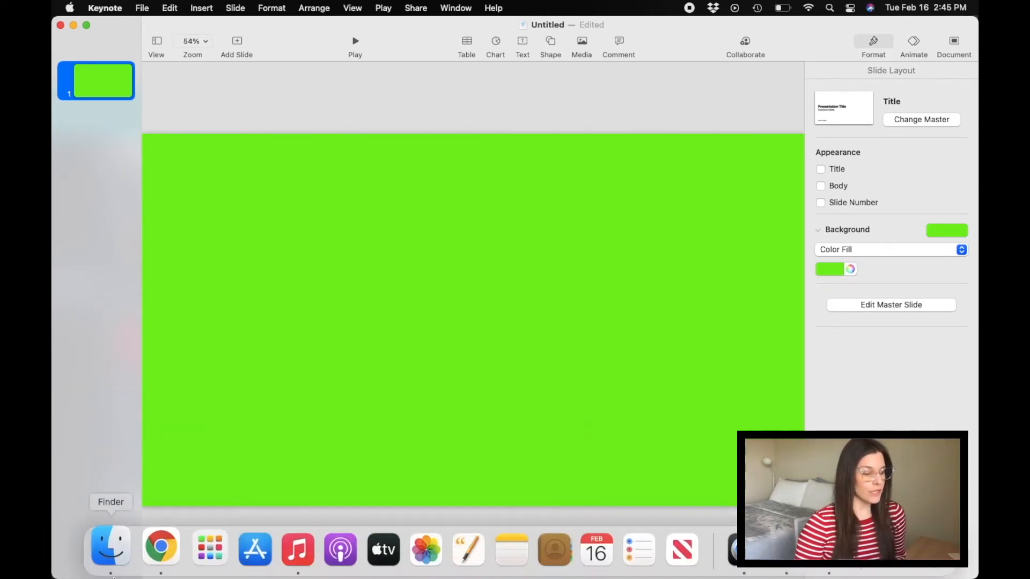
click(111, 552)
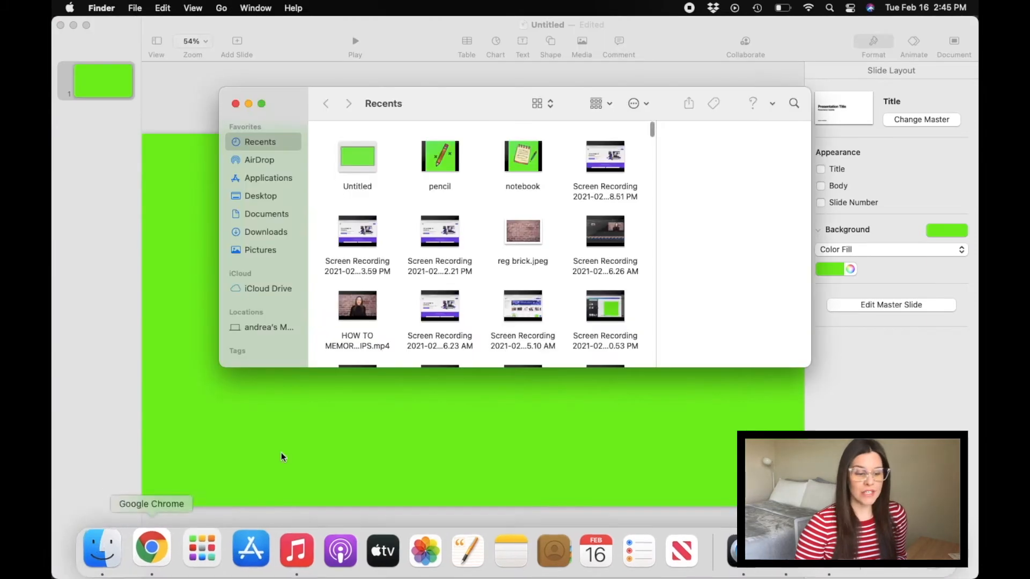
drag(470, 106, 580, 372)
click(632, 429)
drag(684, 221, 684, 221)
mouse_move(558, 427)
mouse_down()
mouse_move(371, 240)
mouse_move(256, 230)
mouse_up()
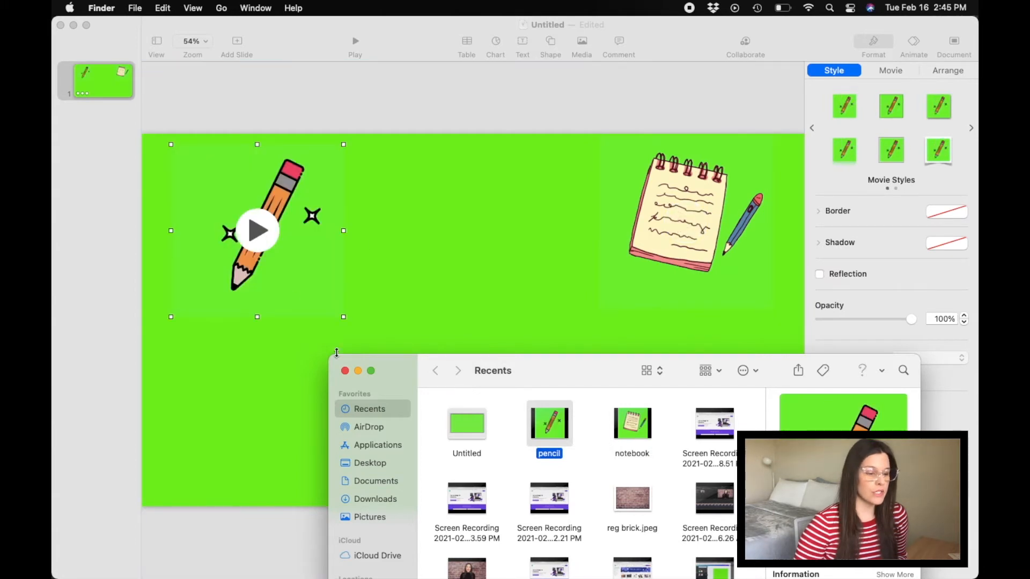
click(345, 370)
Step: Enlarge both videos slightly, placing the pencil in the slide's upper-left corner and the notebook in its upper-right corner
click(349, 161)
drag(253, 229, 237, 236)
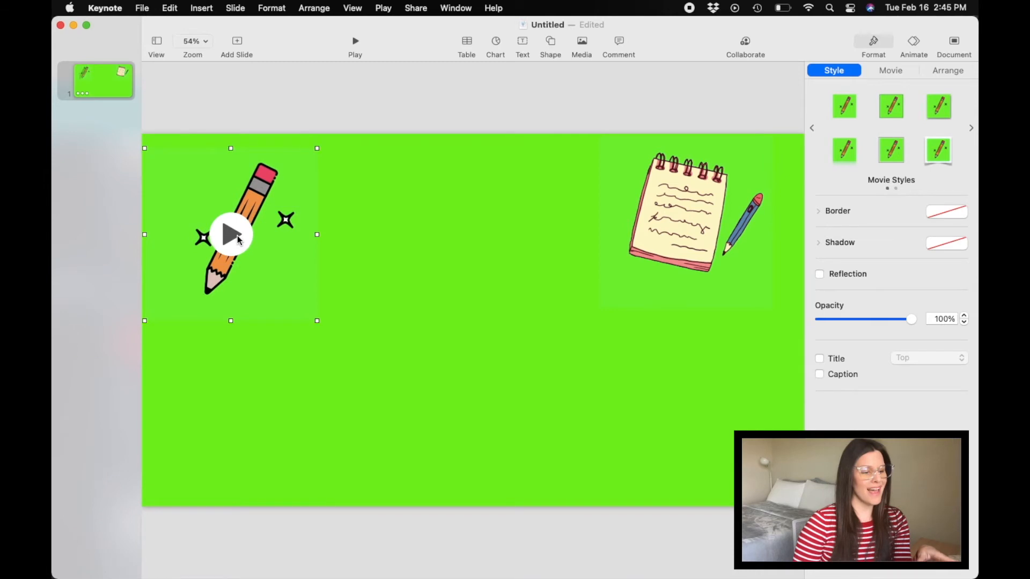
drag(318, 320, 330, 333)
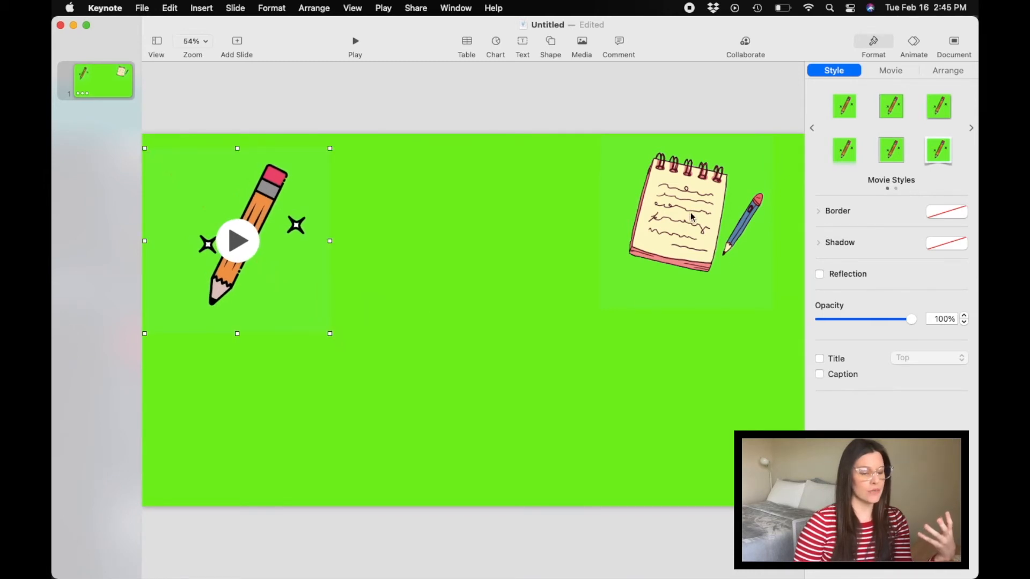
click(691, 217)
drag(600, 308, 601, 354)
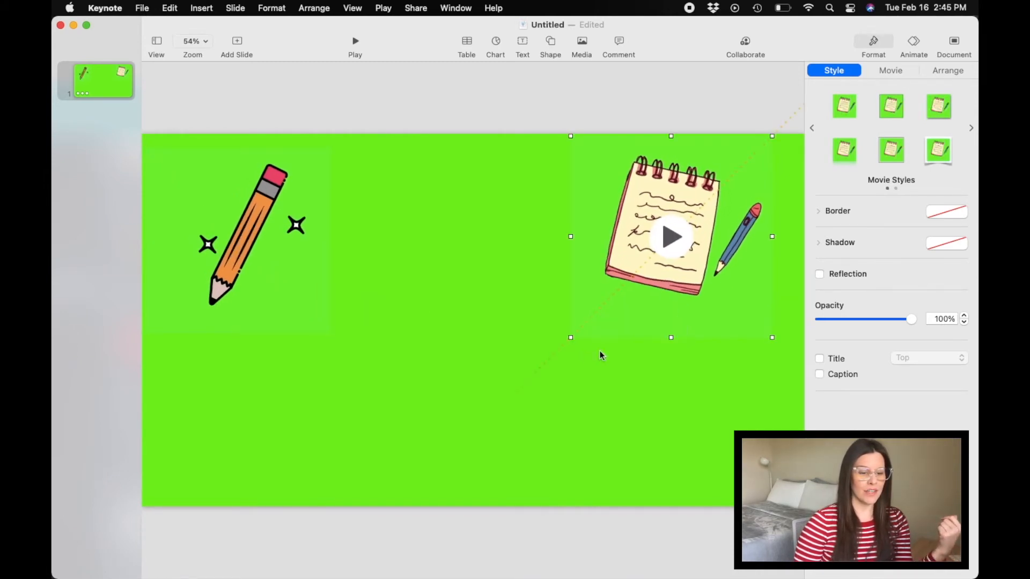
drag(697, 276, 719, 288)
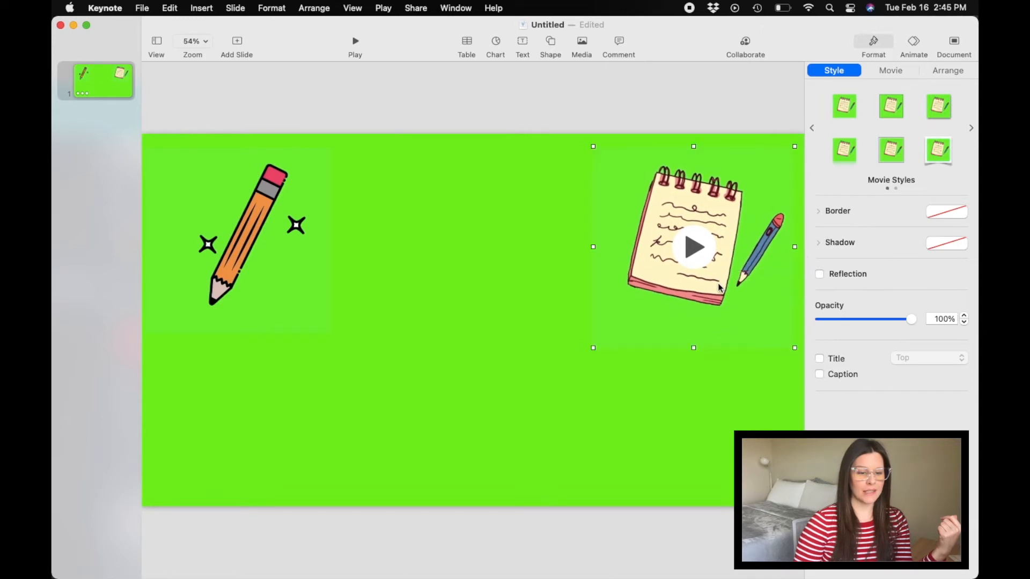
Step: Change the pencil video's build-in effect to Move In
click(250, 247)
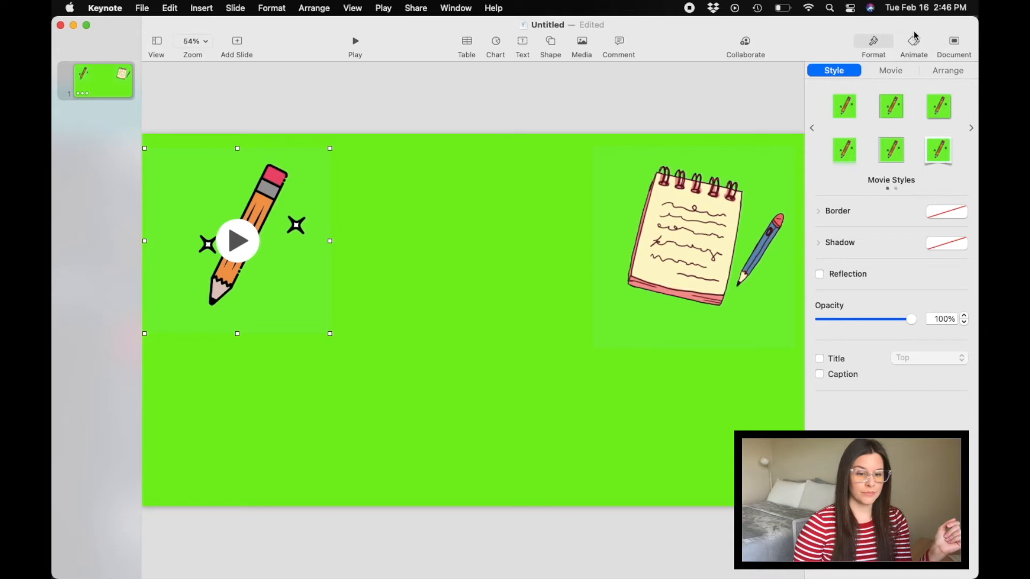
click(914, 48)
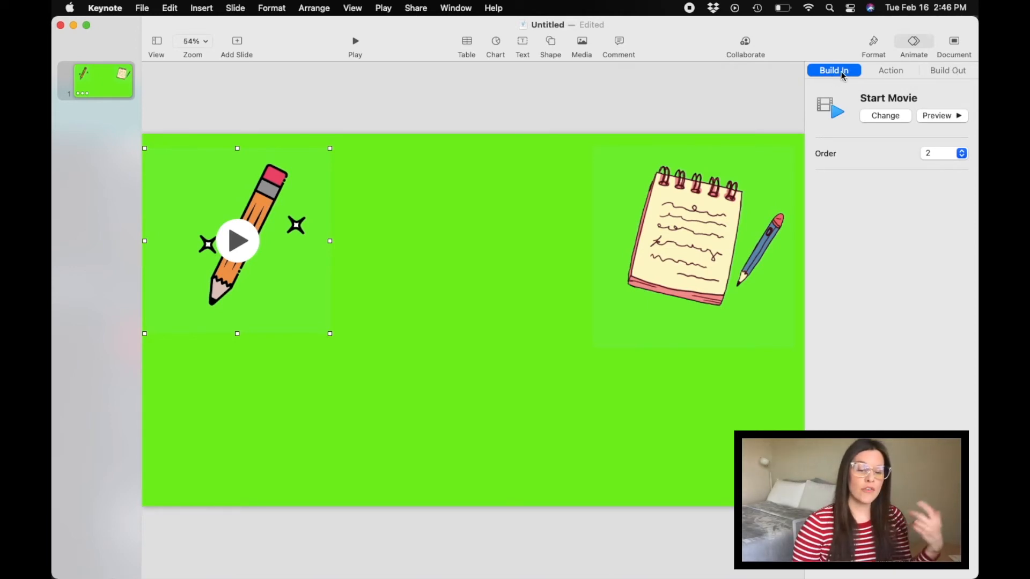
click(882, 117)
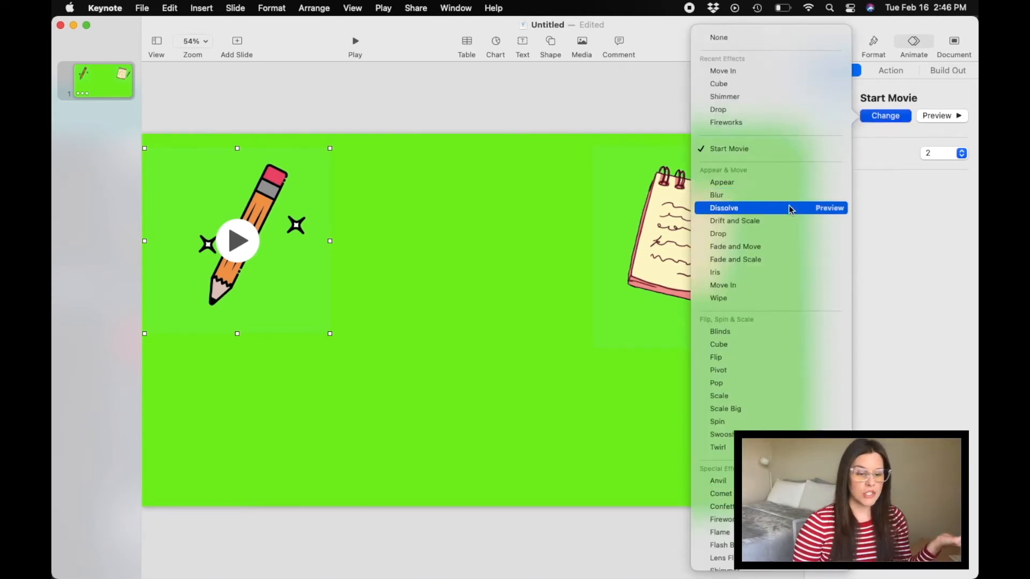
click(776, 285)
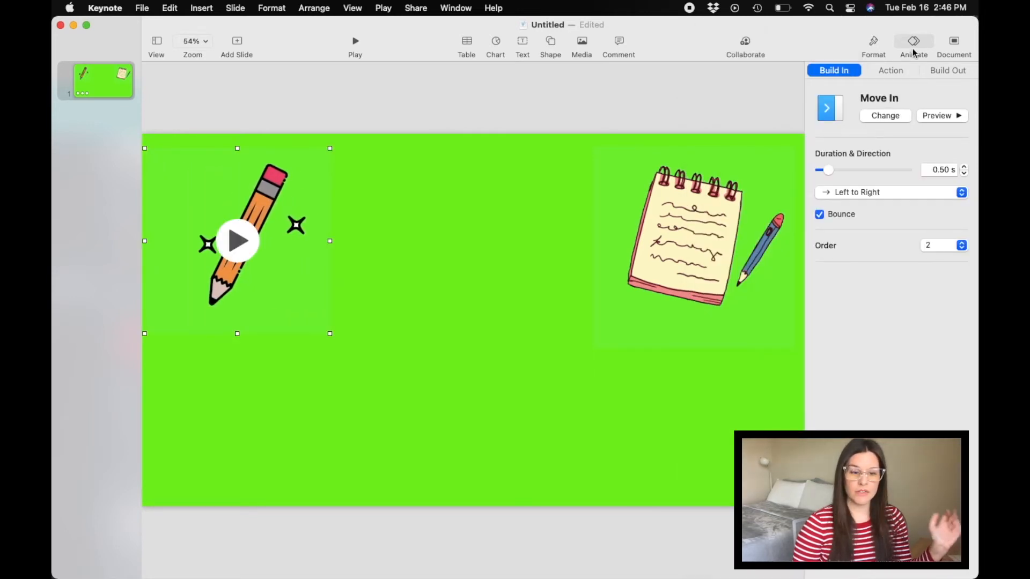
Step: Add a Jiggle action effect to the pencil video
click(899, 72)
click(895, 115)
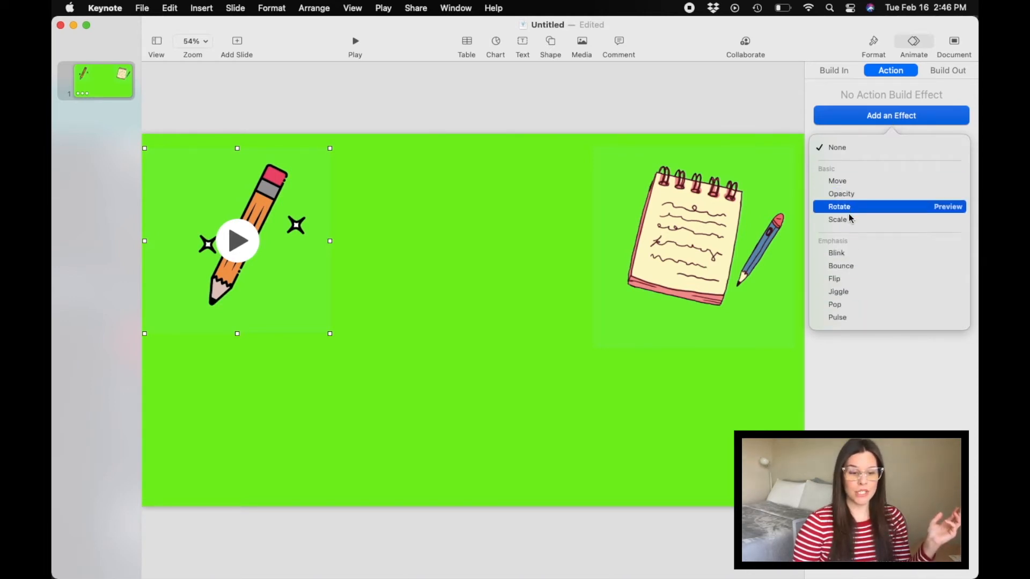
click(851, 292)
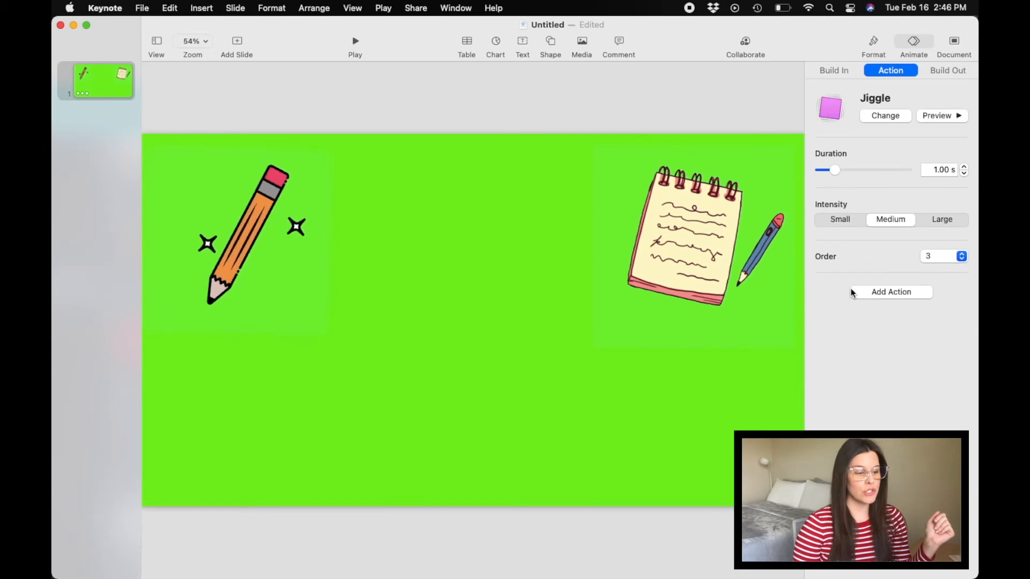
click(597, 359)
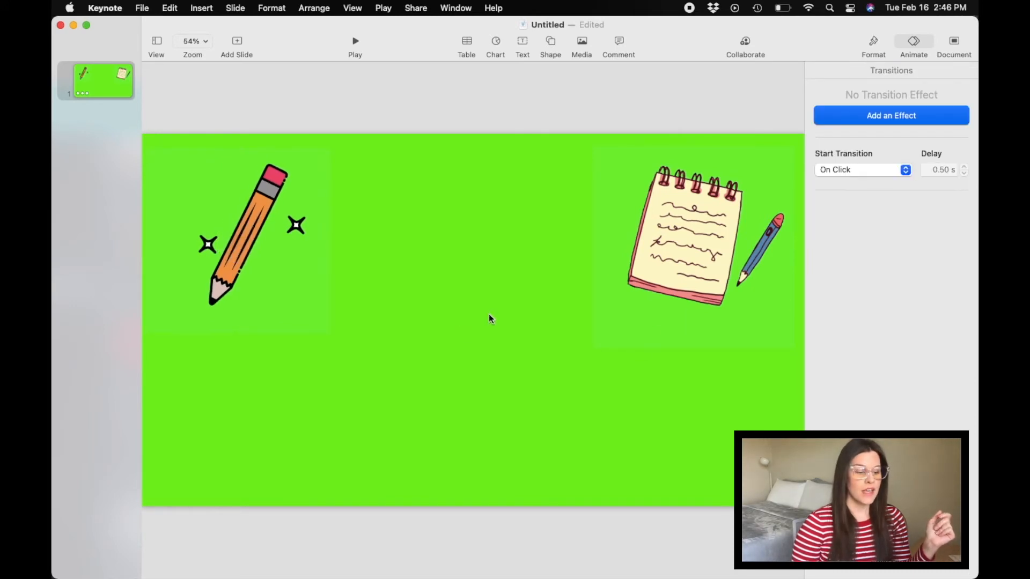
Step: Add a Bounce action effect to the notebook video
click(671, 260)
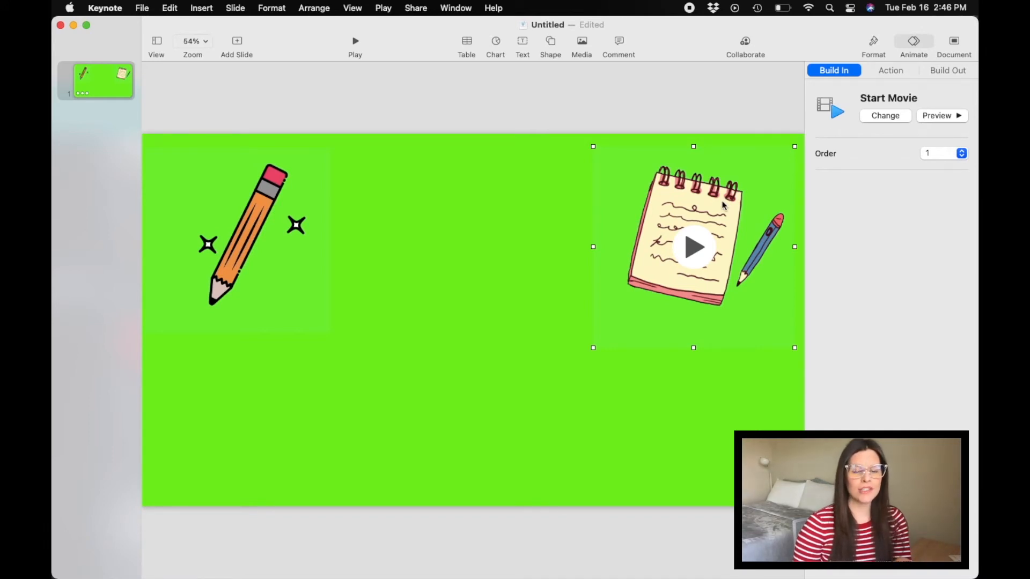
click(890, 70)
click(888, 119)
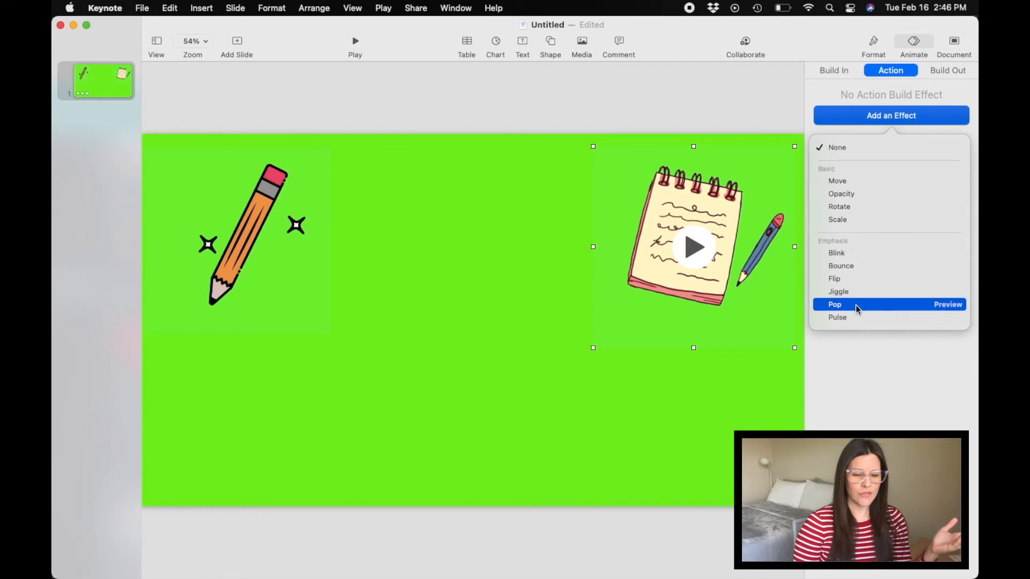
click(852, 266)
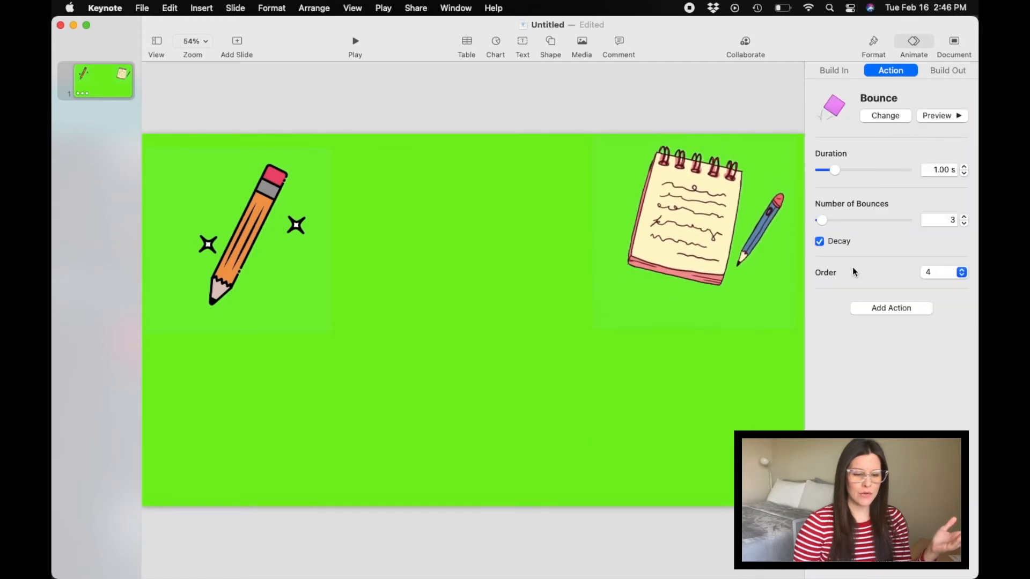
Step: Open the build order list for the slide's animations
click(639, 418)
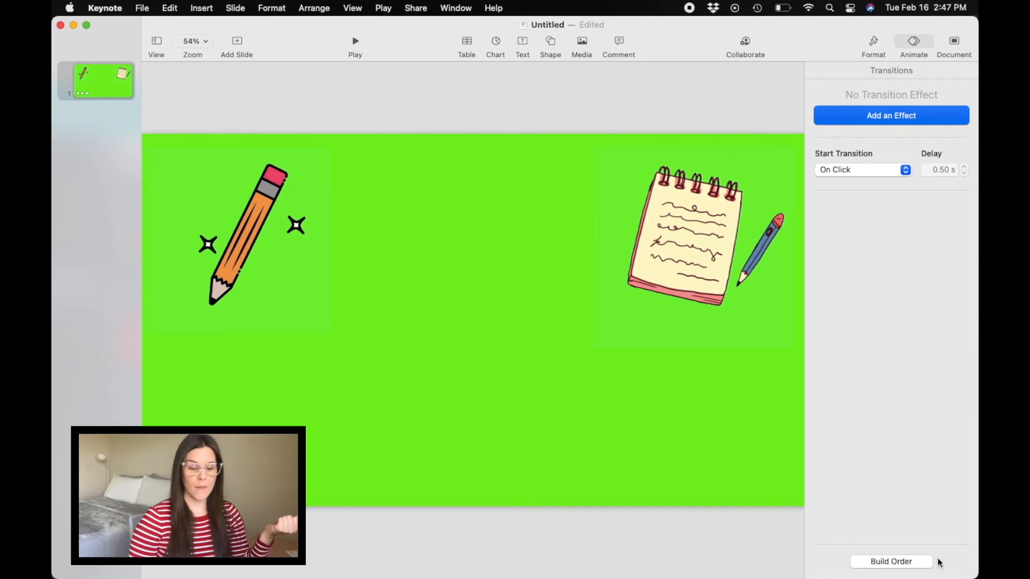
click(895, 563)
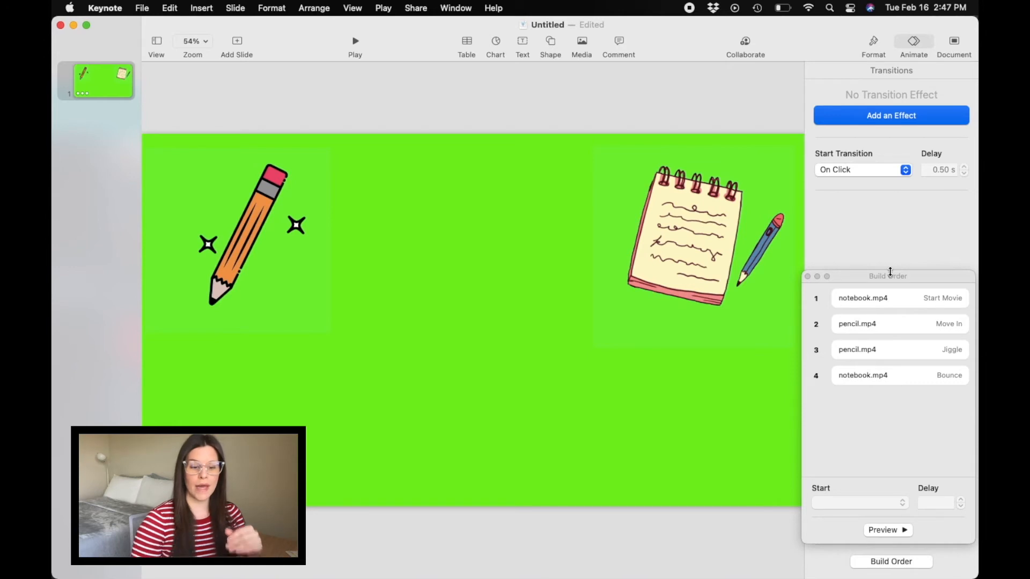
Step: Set the notebook's Start Movie build to start After Transition and the pencil's Move In build to start With Build 1
click(890, 300)
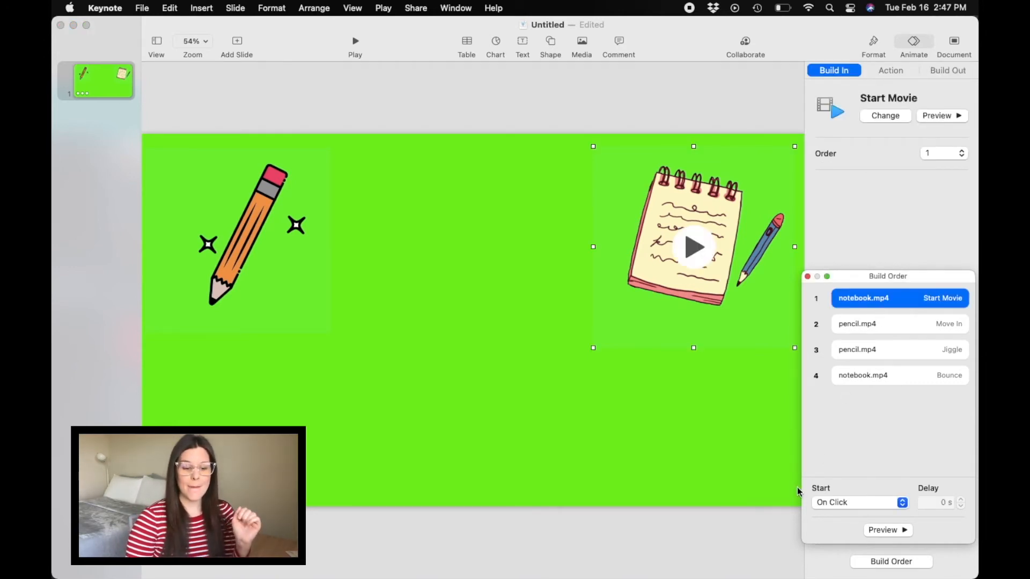
click(903, 504)
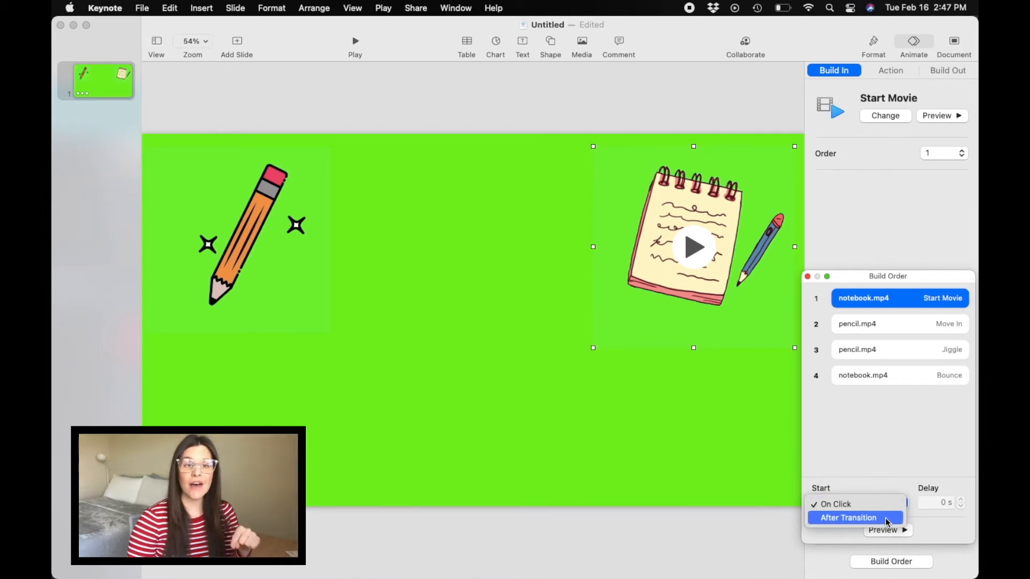
click(887, 519)
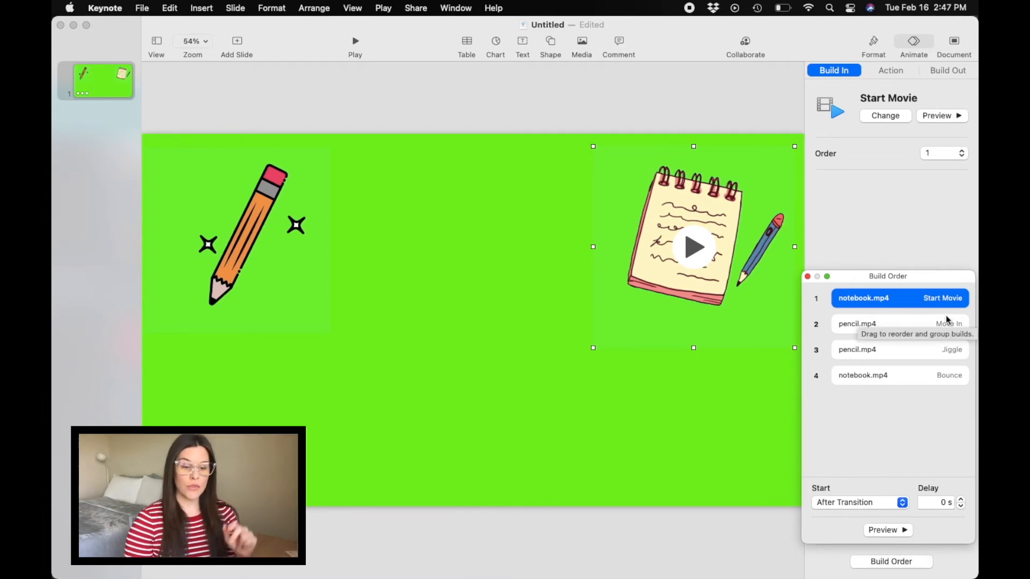
click(902, 328)
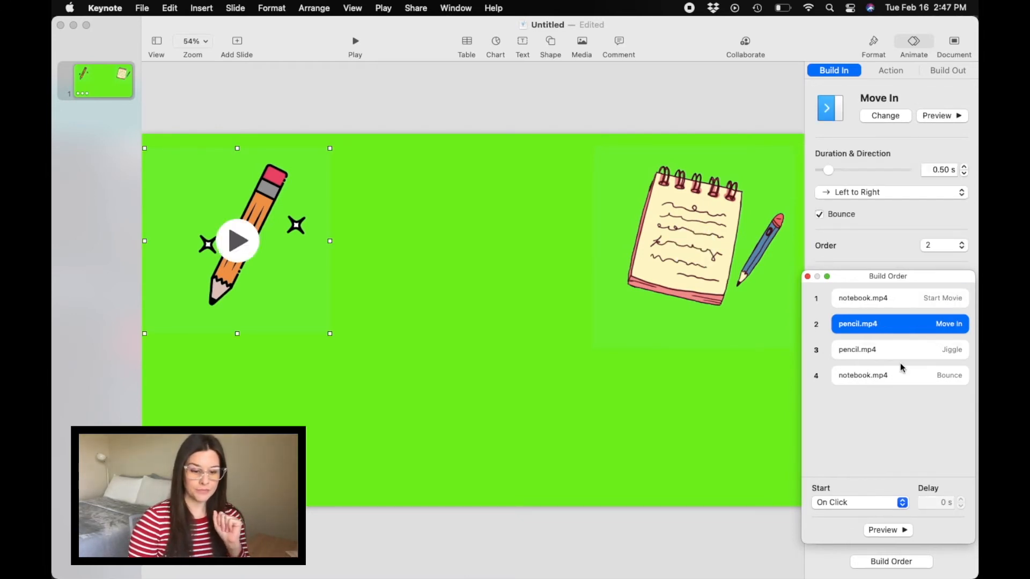
click(902, 504)
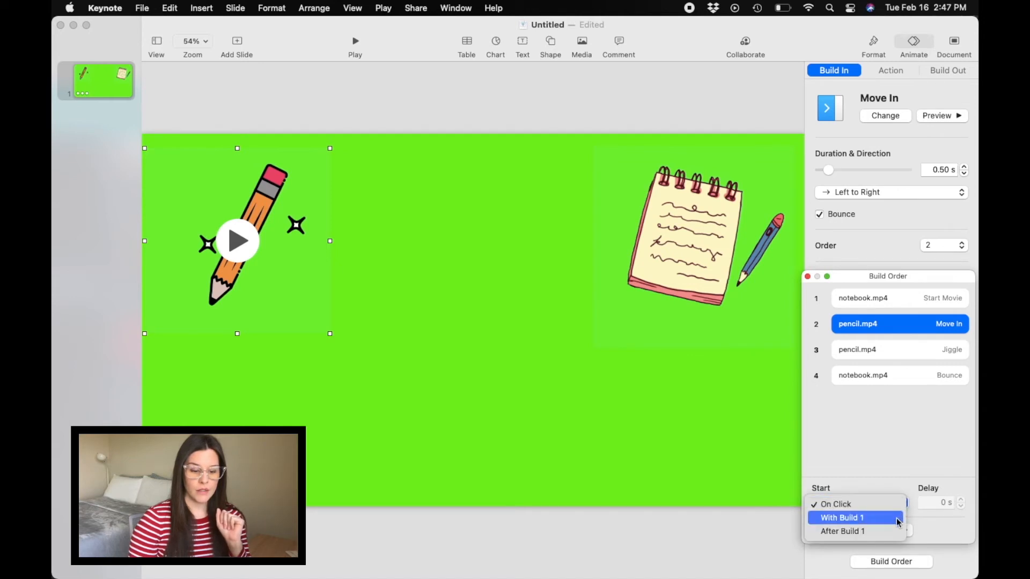
click(897, 520)
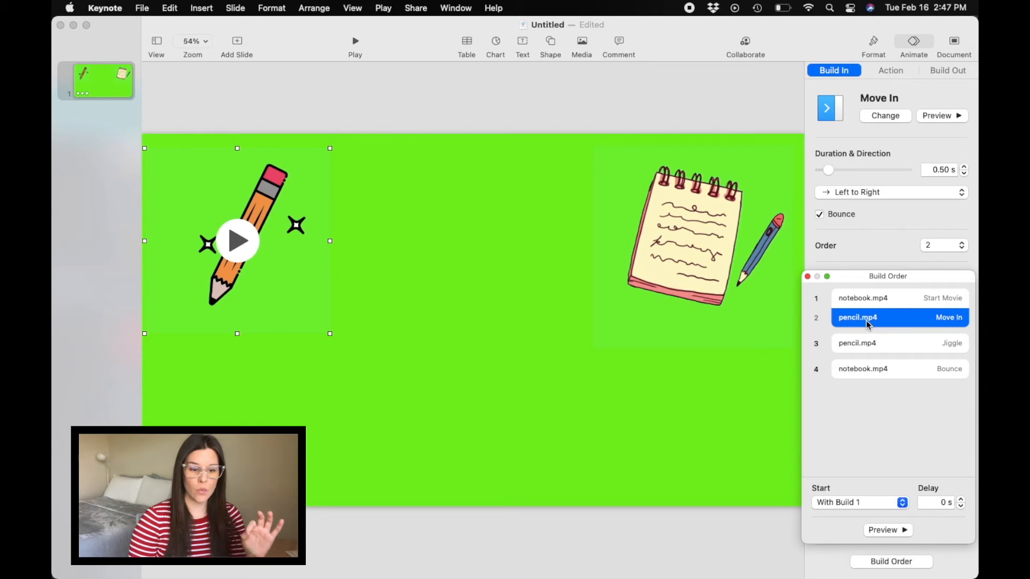
Step: Reorder the builds so the pencil's Move In comes first and its Jiggle second, ahead of both notebook builds
drag(866, 320, 857, 296)
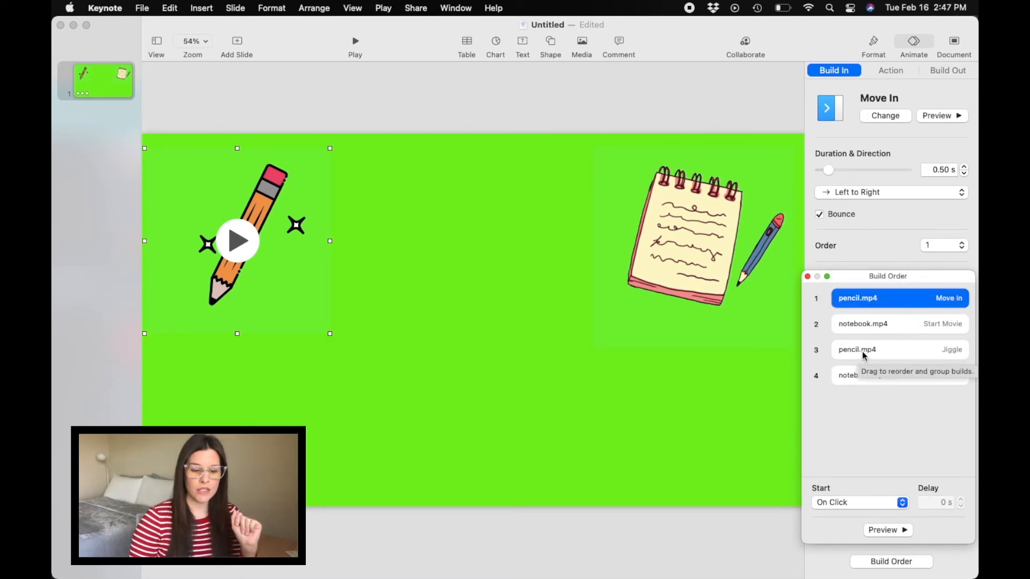
drag(865, 352, 865, 316)
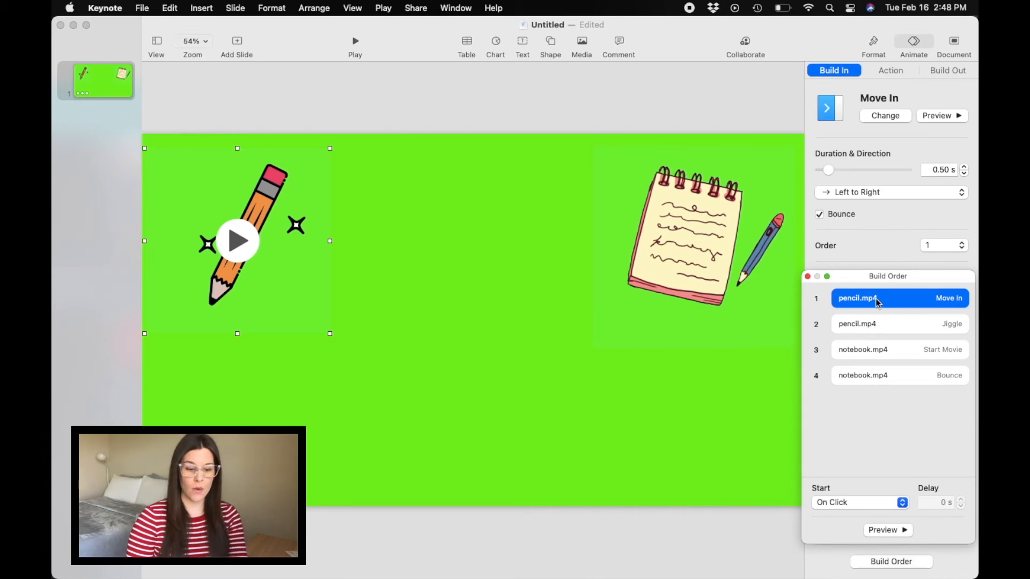
Step: Set the pencil's Move In build to start After Transition and its Jiggle build to start After Build 1
click(902, 502)
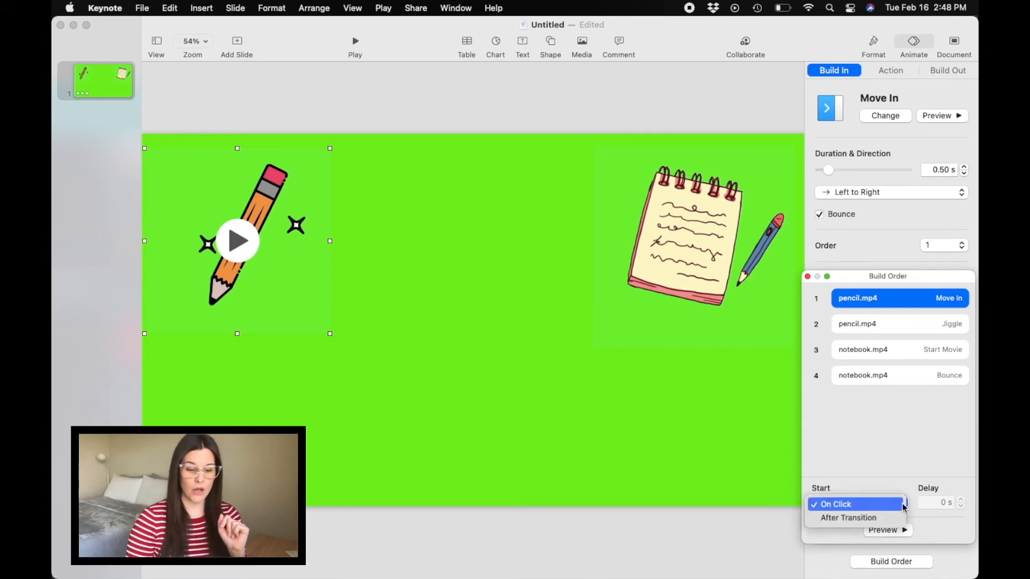
click(853, 518)
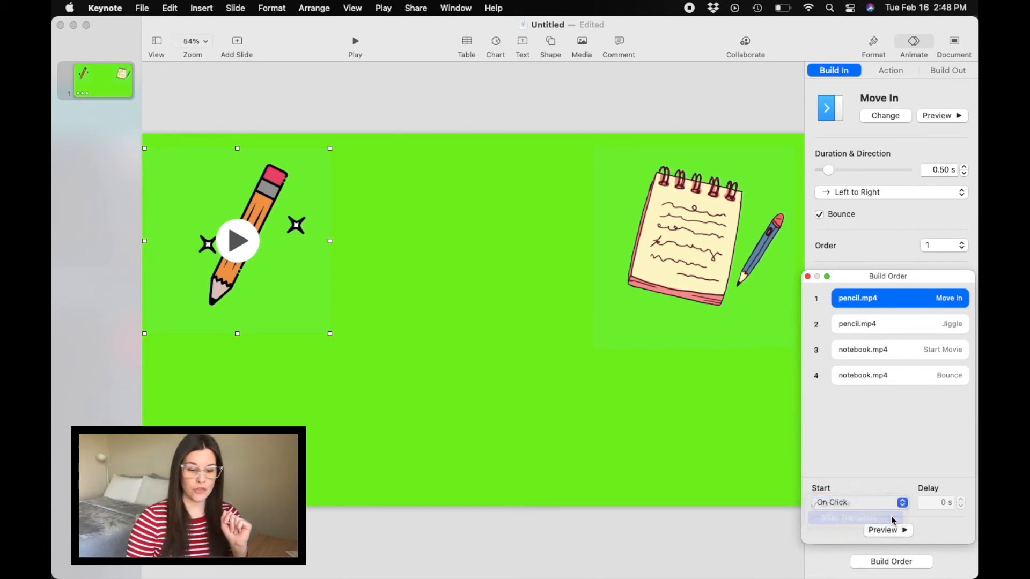
click(894, 324)
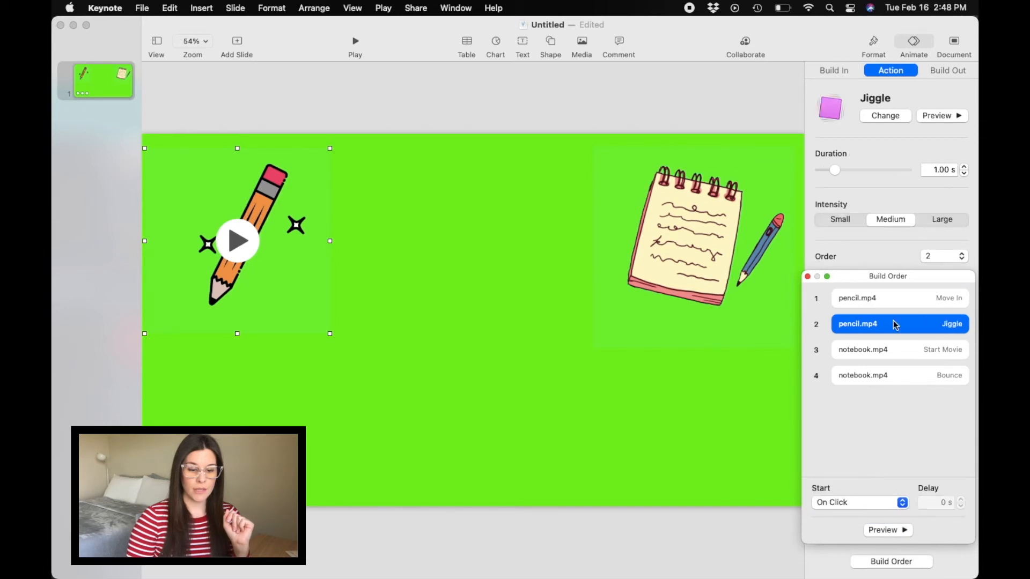
click(902, 503)
click(855, 517)
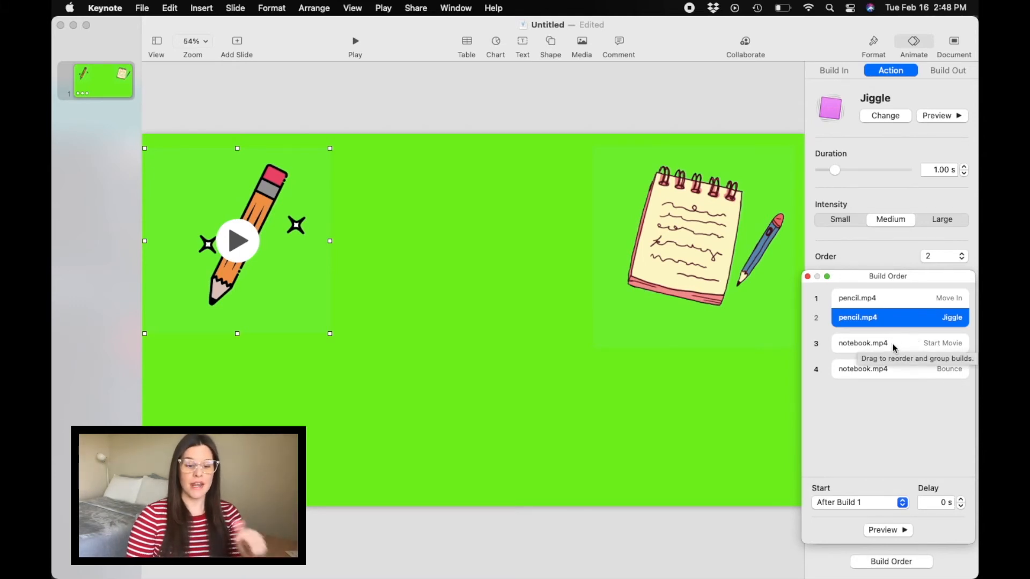
Step: Set the notebook's Start Movie build to start With Build 2 and its Bounce build to start After Build 3
click(894, 346)
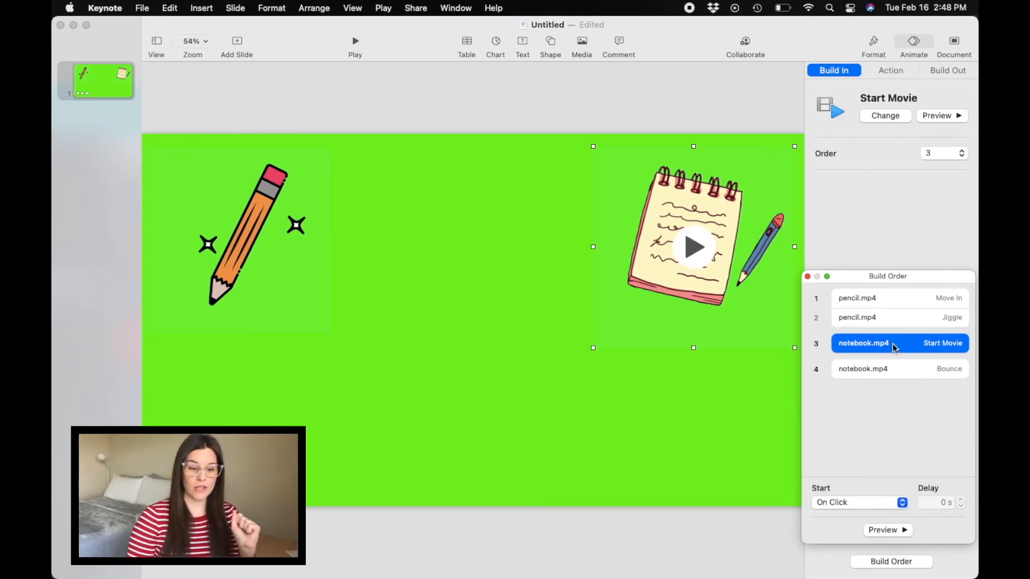
click(902, 504)
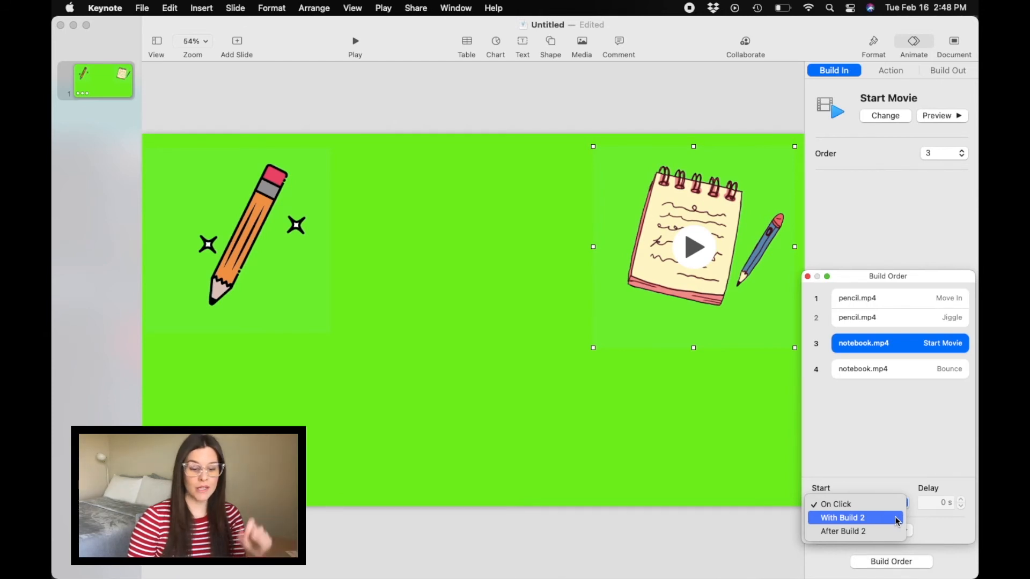
click(894, 516)
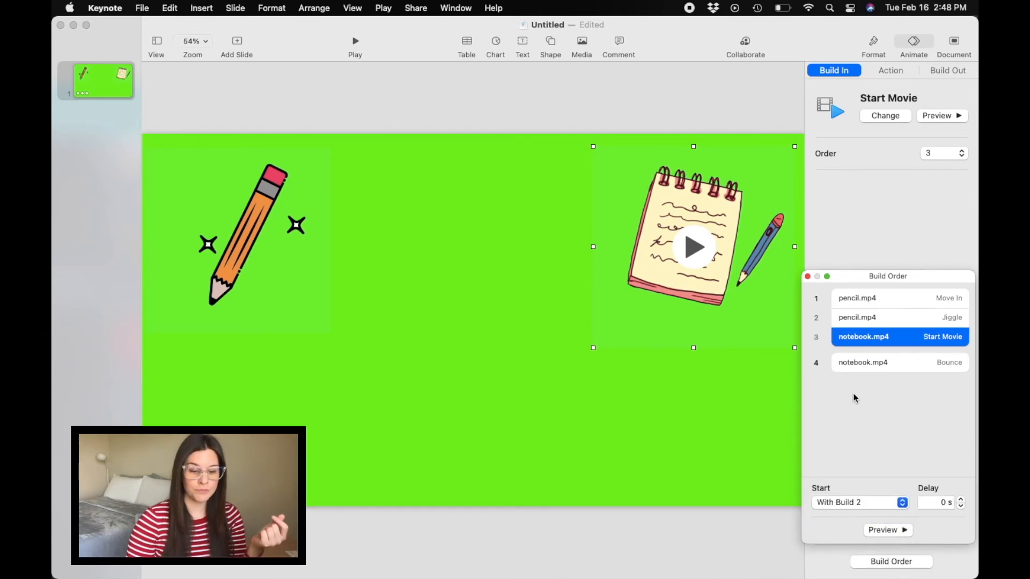
click(889, 367)
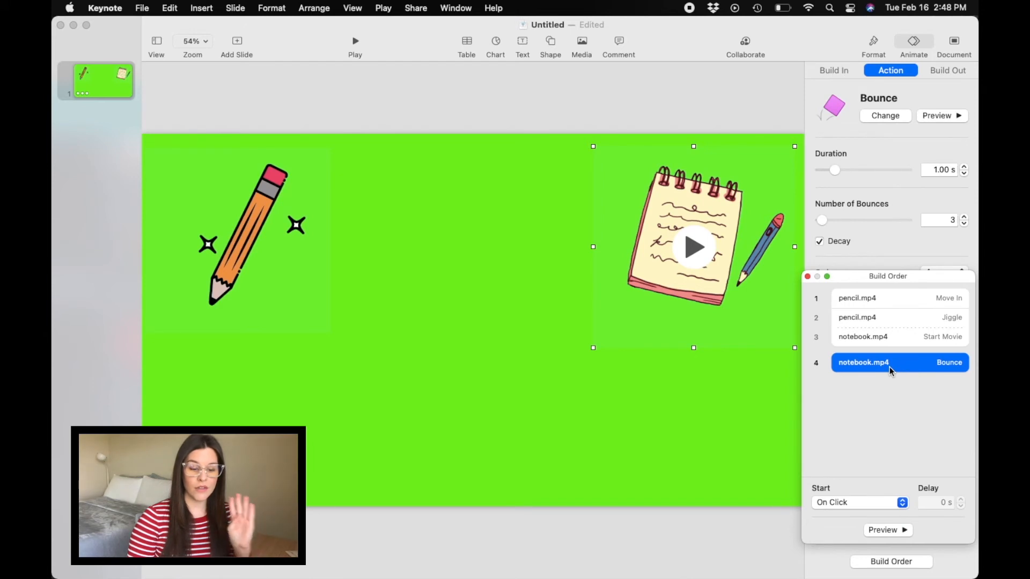
click(902, 501)
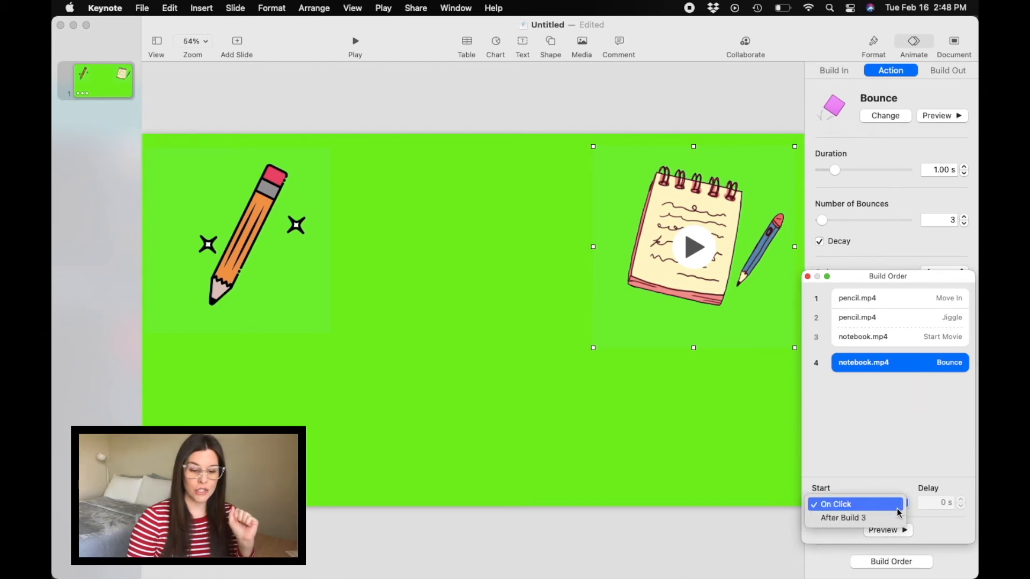
click(892, 518)
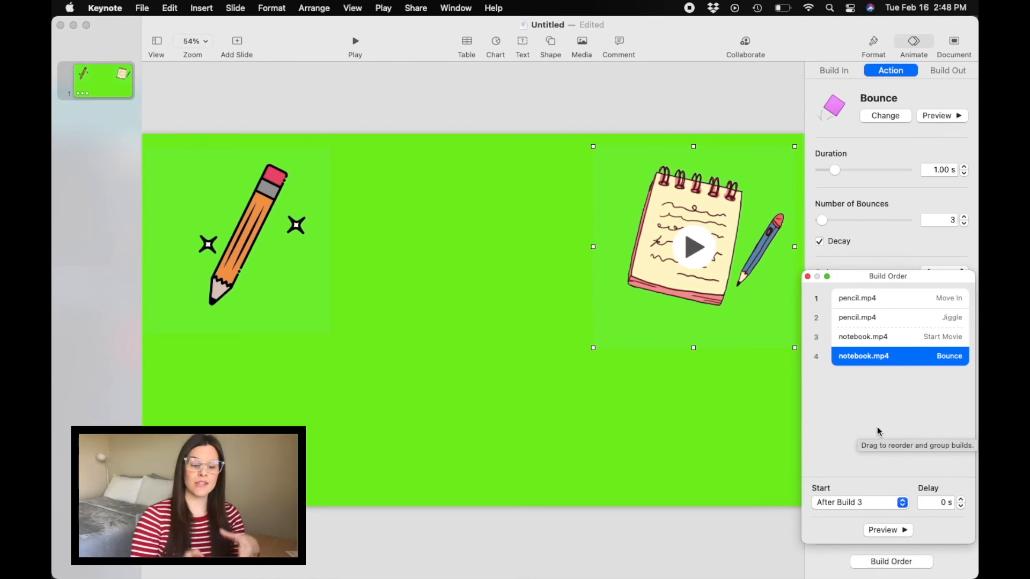
Step: Preview the build sequence, close the build order list and deselect the notebook video
click(894, 530)
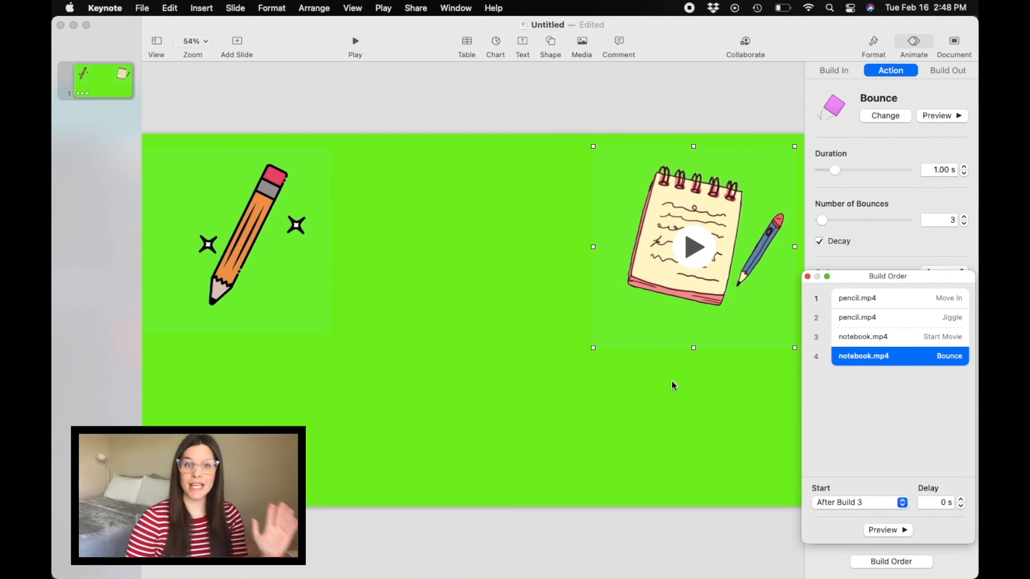
click(807, 276)
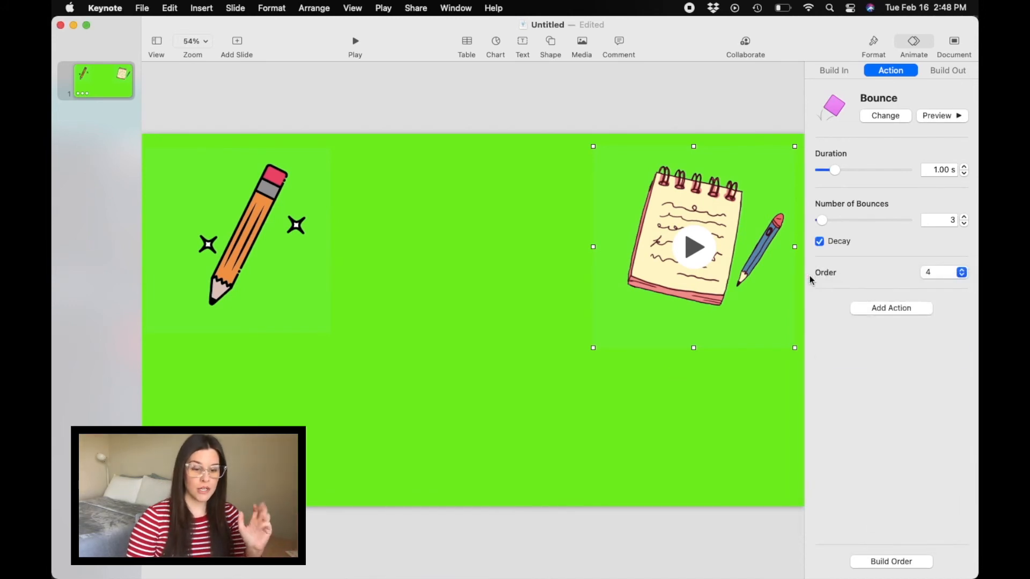
click(479, 359)
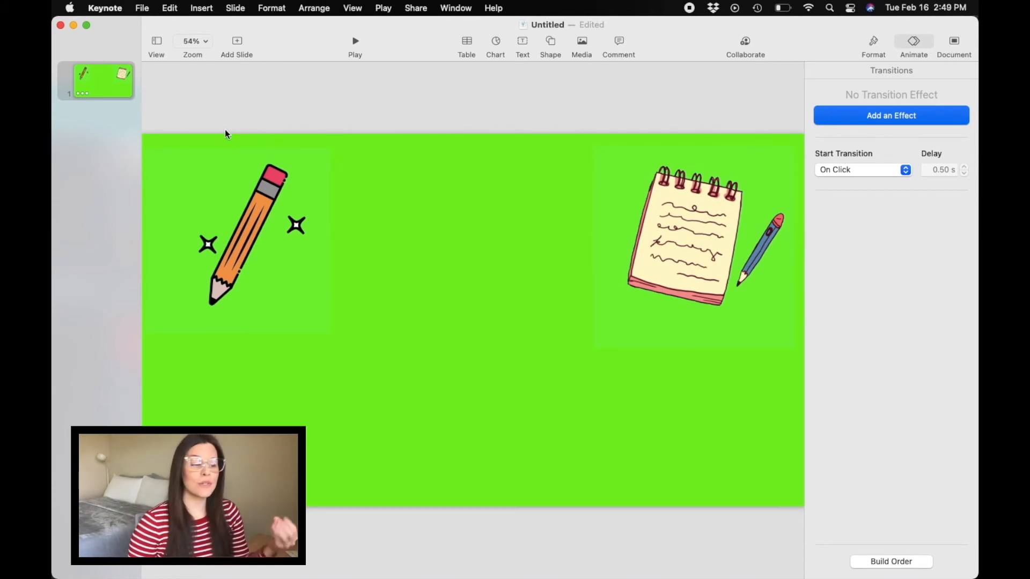
Step: Export the presentation as a self-playing 1080p movie named presentation in the Graphics folder
click(143, 8)
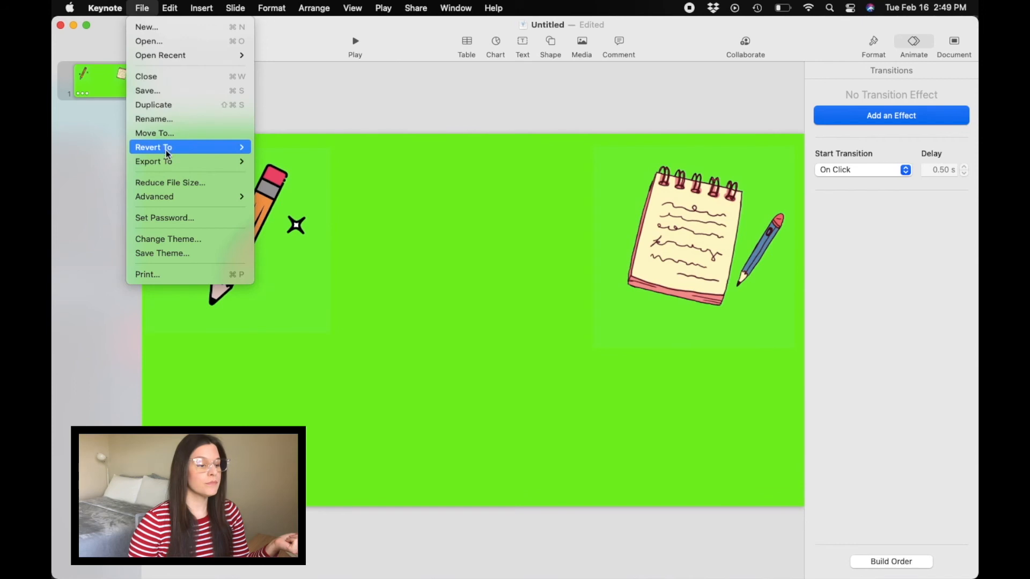
mouse_move(170, 162)
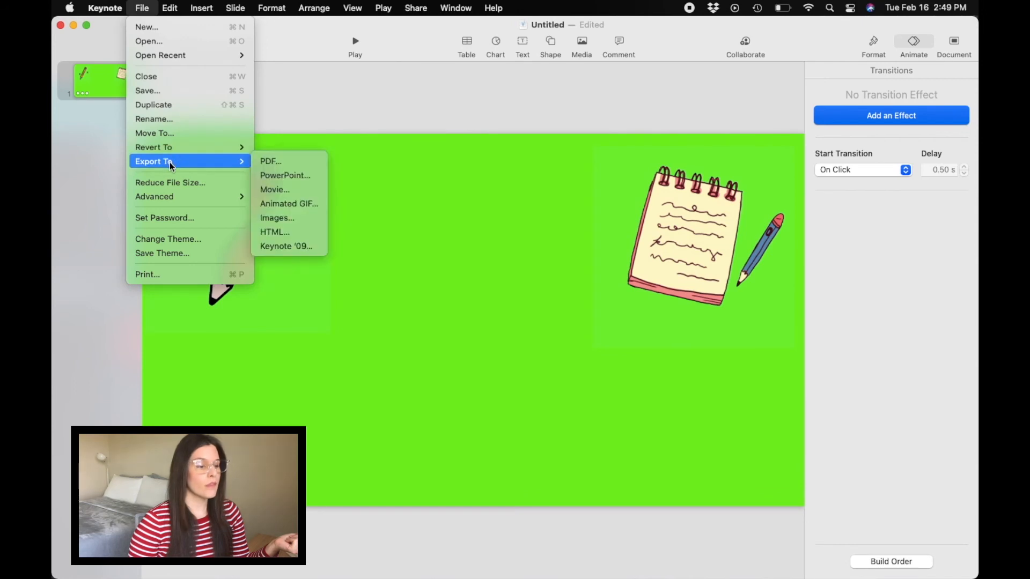
click(290, 191)
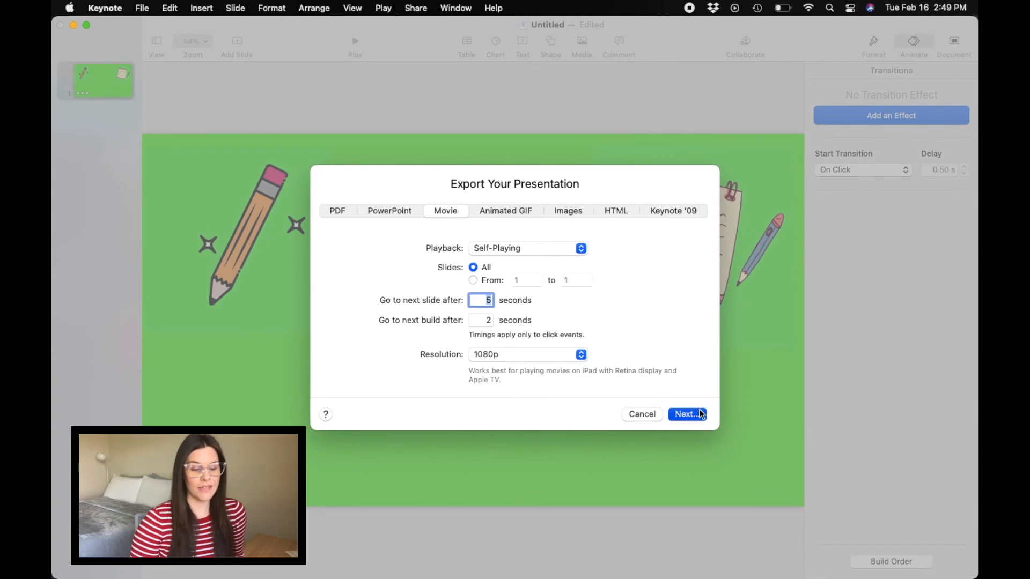
click(686, 414)
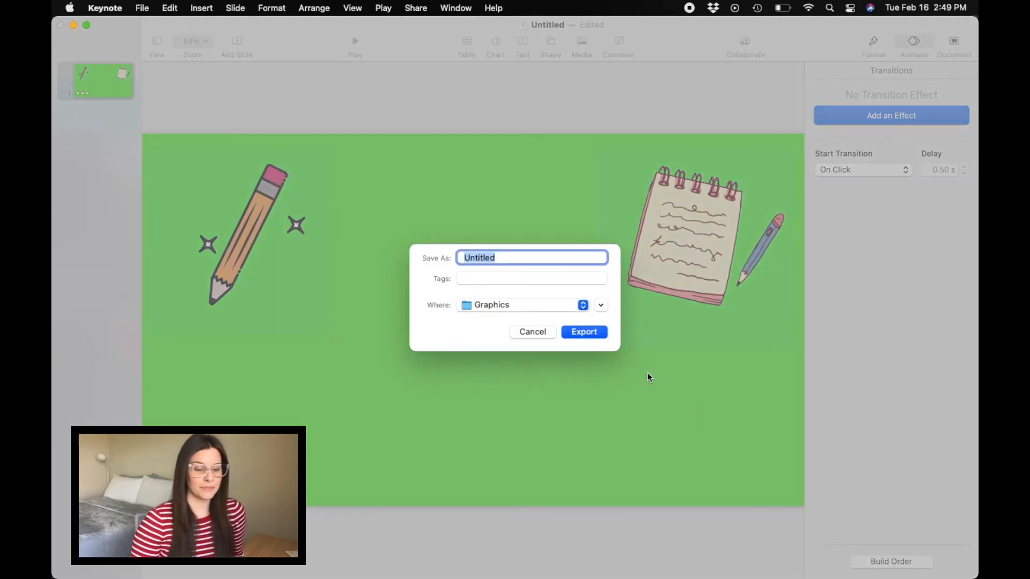
text(presentaion)
click(593, 335)
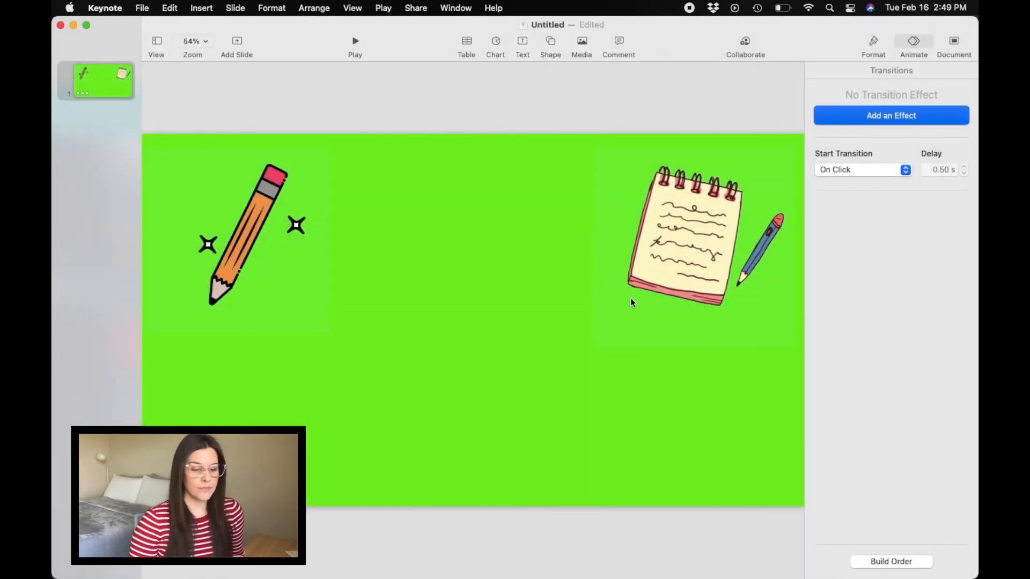
Step: Switch to iMovie and place the presentation video from Finder's recent files above the main footage, starting at the cut after the subscribe clip
mouse_move(784, 573)
click(816, 549)
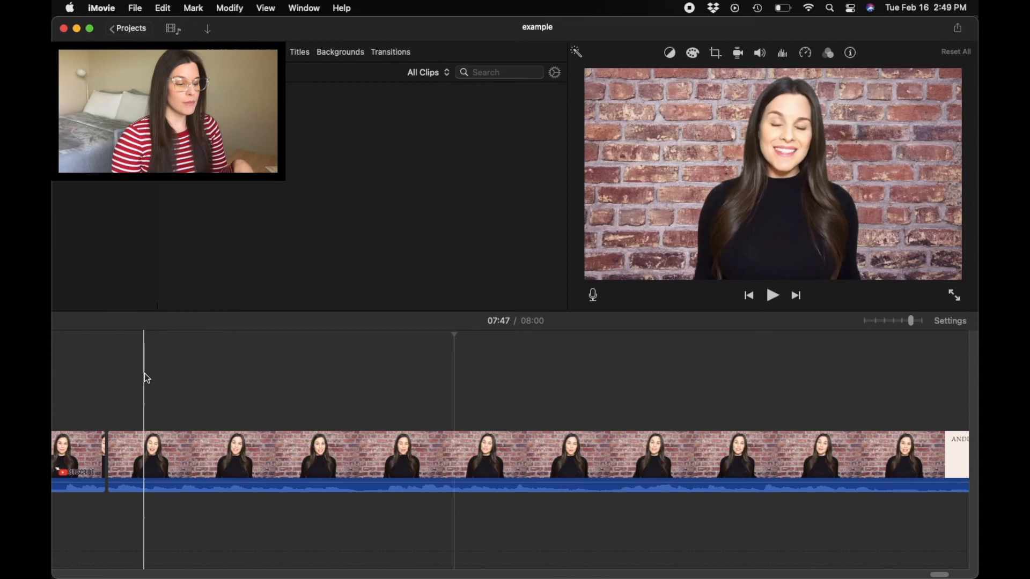
mouse_move(122, 568)
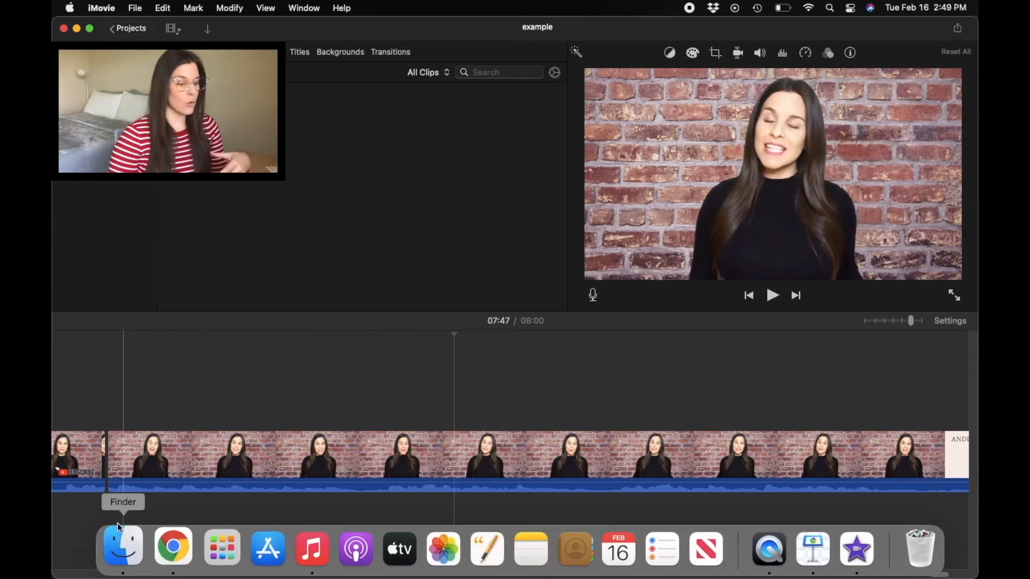
click(124, 558)
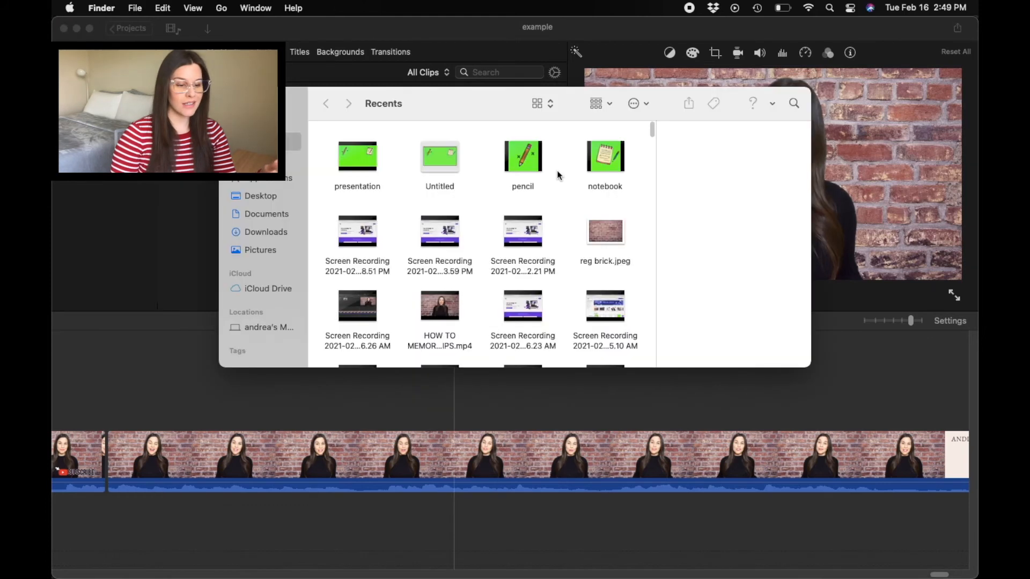
drag(488, 109, 808, 297)
drag(694, 343, 110, 396)
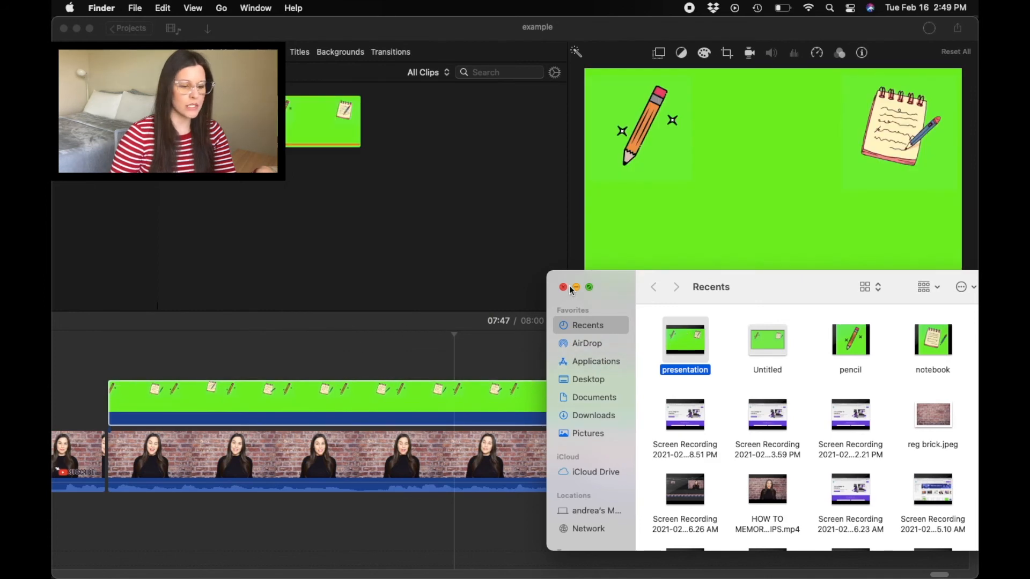
click(563, 288)
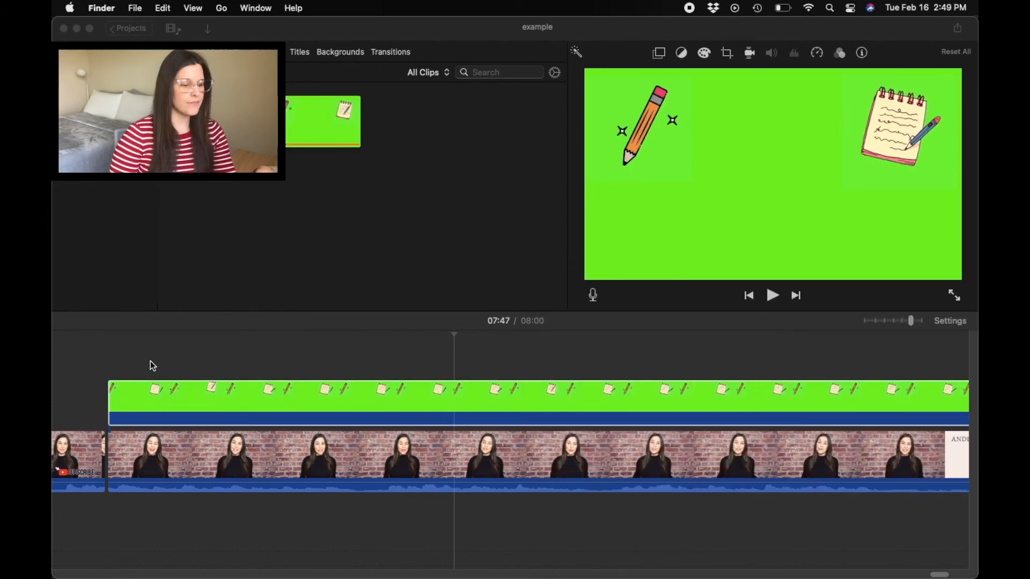
Step: Set the presentation clip's video overlay to Green/Blue Screen and activate the eraser clean-up tool
scroll(473, 390, right, 7)
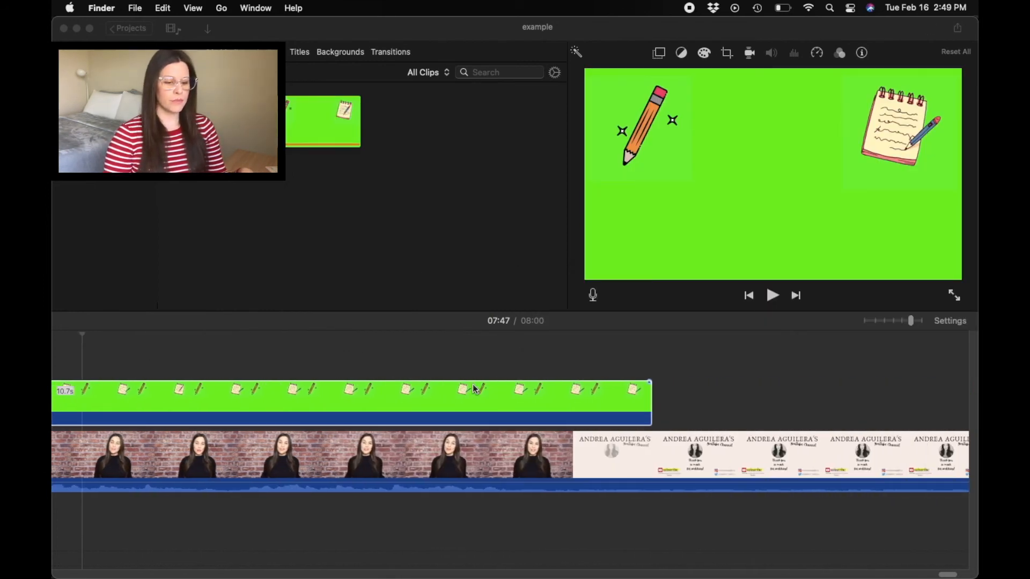
scroll(475, 390, left, 3)
click(552, 391)
scroll(672, 396, left, 3)
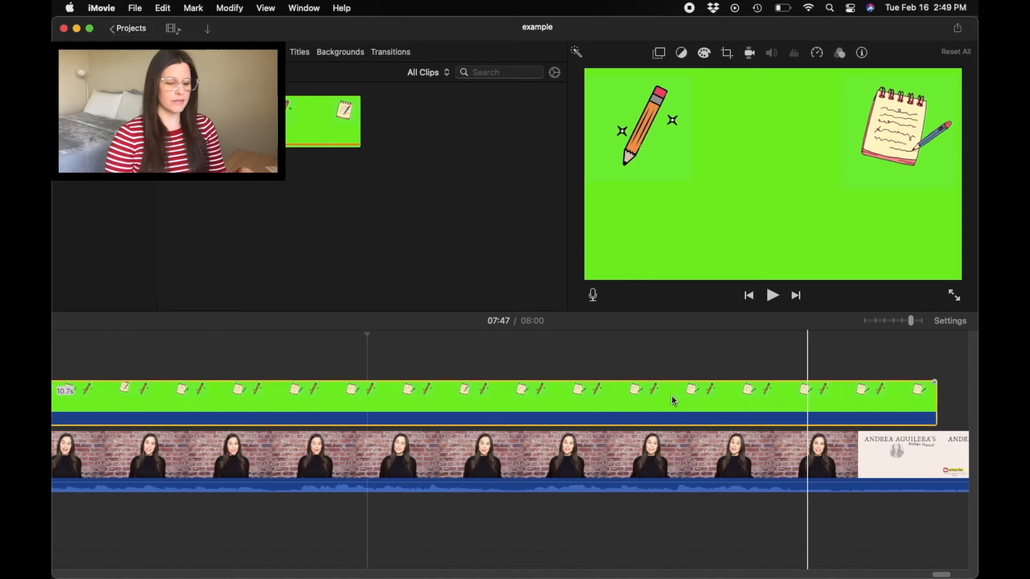
scroll(671, 396, left, 2)
click(465, 395)
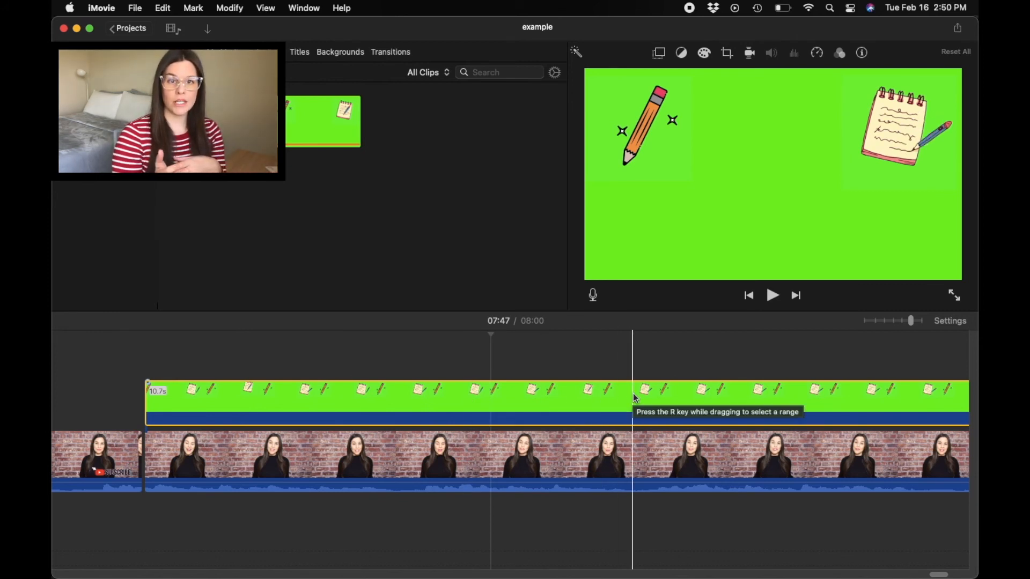
click(659, 54)
click(616, 75)
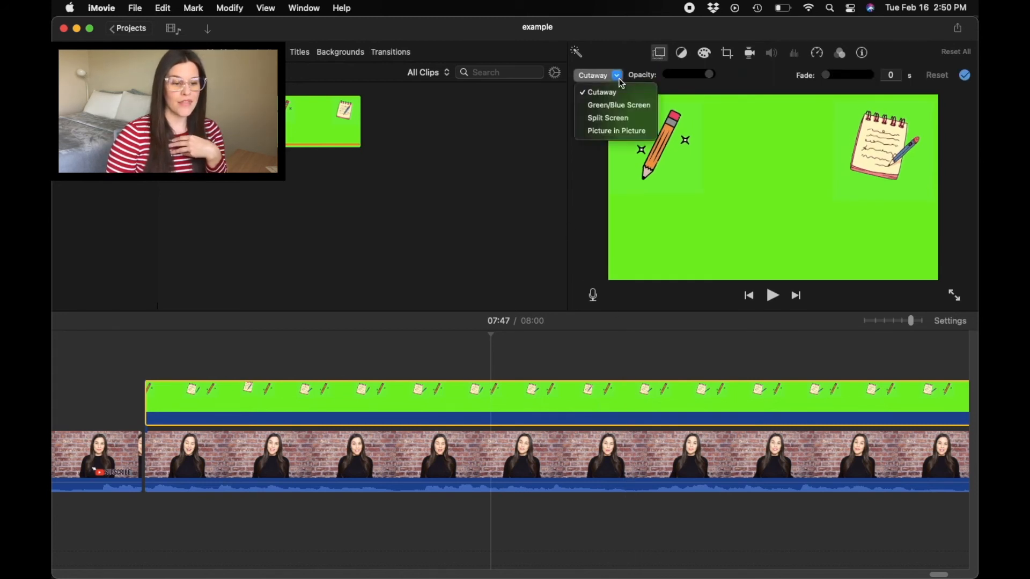
click(620, 105)
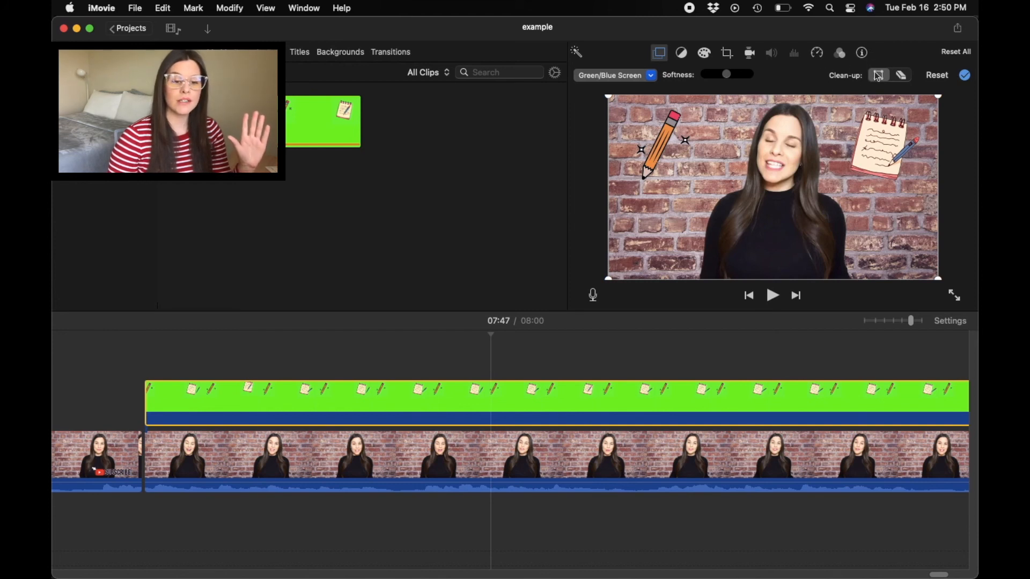
click(900, 76)
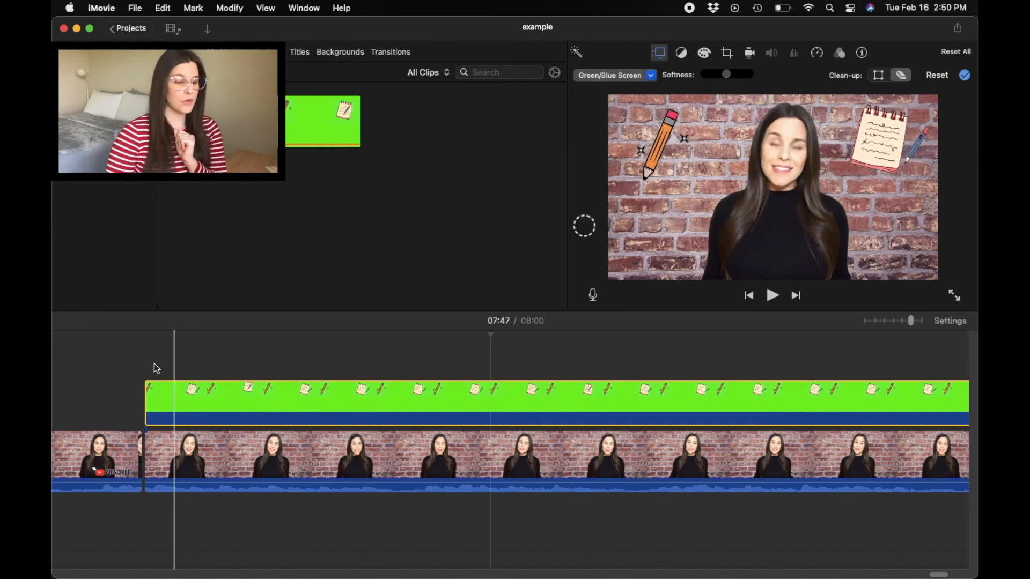
Step: Play the timeline from just before the green-screen overlay clip
click(109, 377)
key(space)
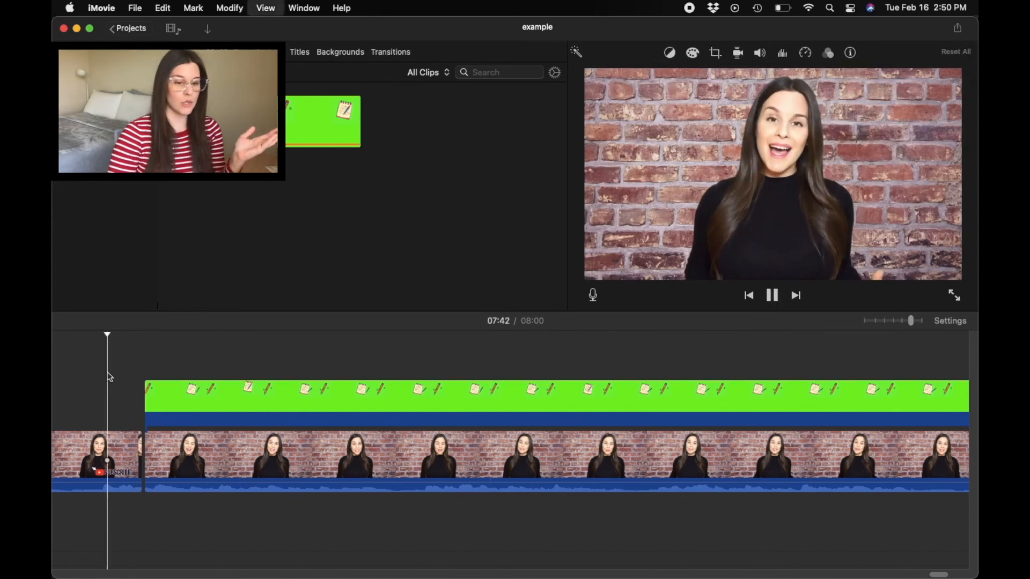